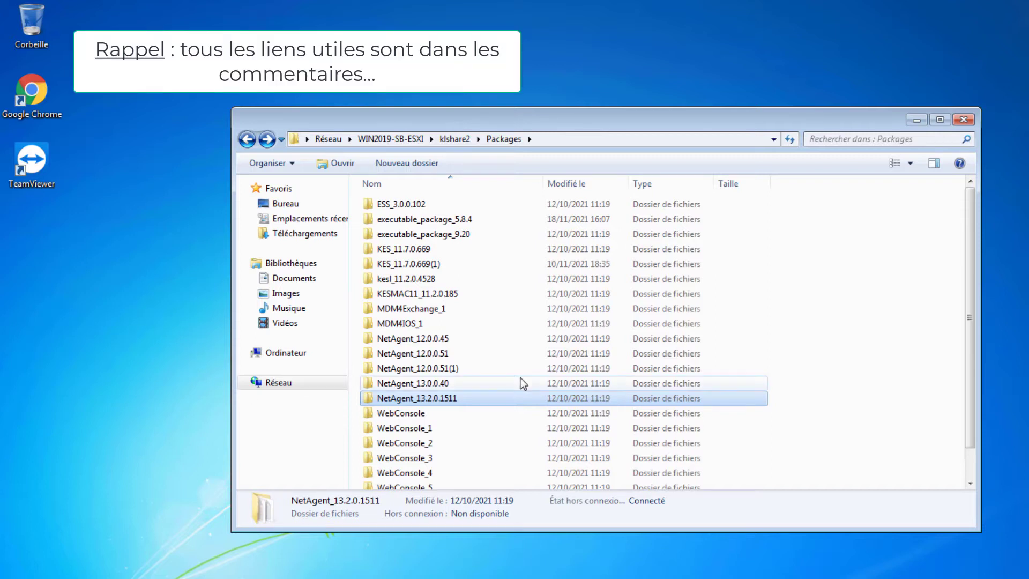
# Step: Copy the NetAgent_13.2.0.1511 folder from the network Packages share to the desktop
pyautogui.rightClick(397, 400)
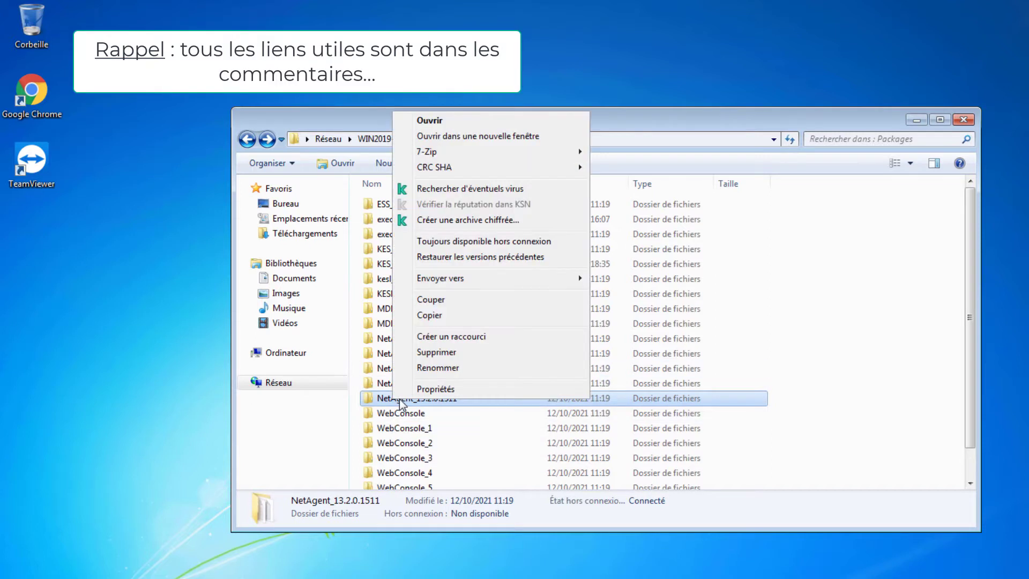
pyautogui.click(432, 317)
pyautogui.rightClick(98, 274)
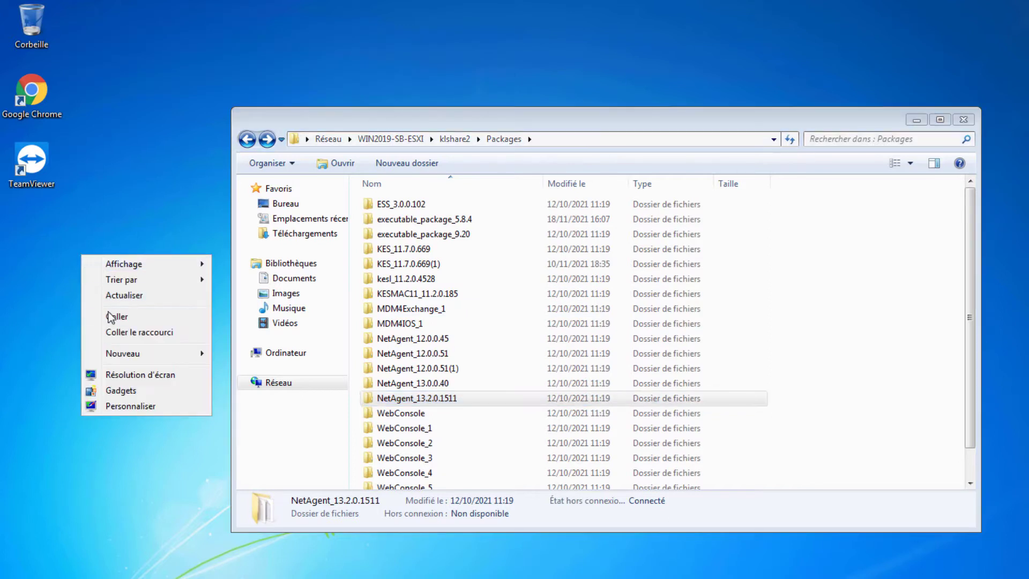
pyautogui.click(110, 319)
# Step: Open the copied NetAgent_13.2.0.1511 folder on the desktop and launch the setup application
pyautogui.doubleClick(99, 231)
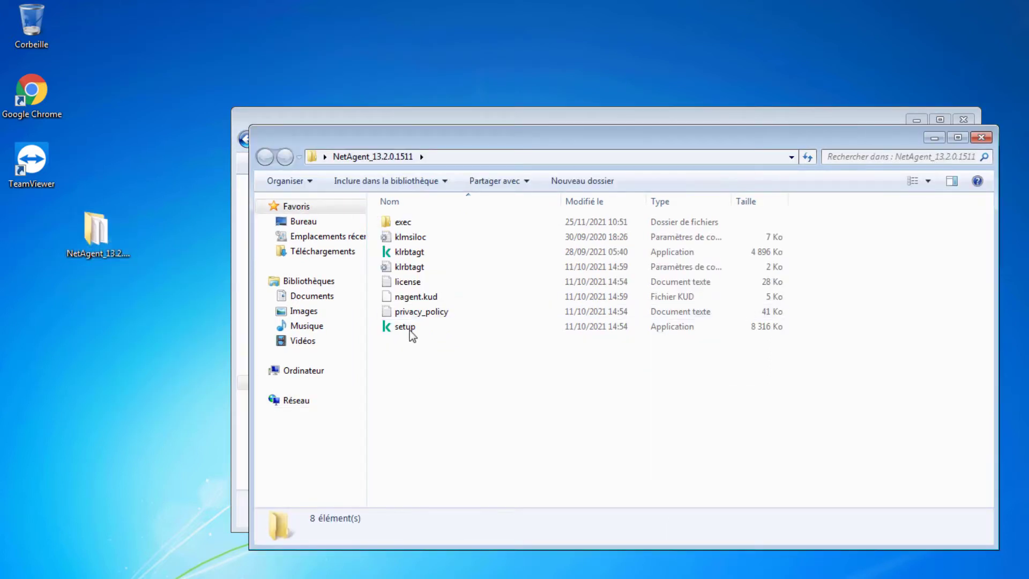
pyautogui.click(410, 329)
pyautogui.doubleClick(409, 329)
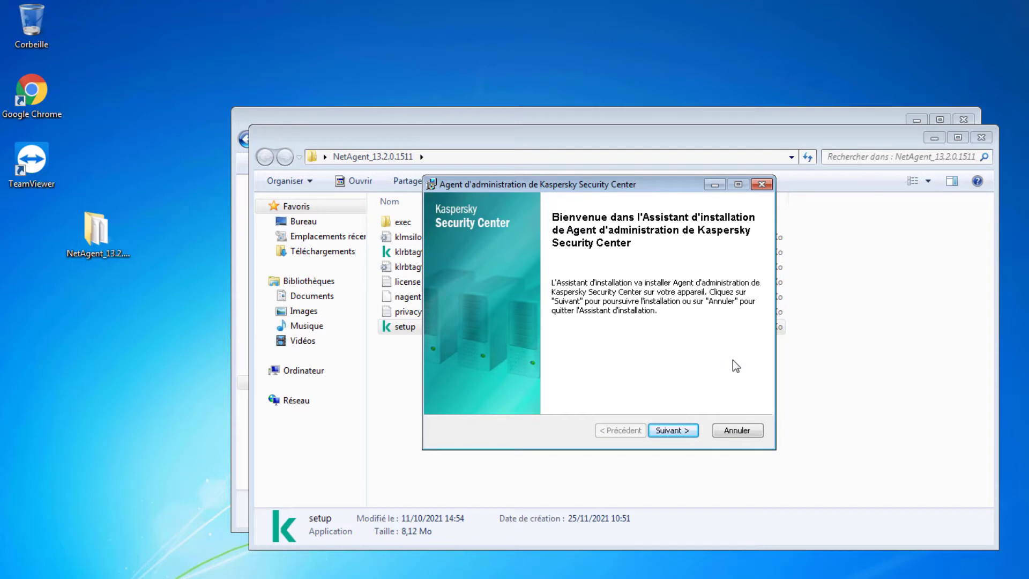
# Step: Begin the Kaspersky Security Center administration agent installation, accept the licence agreement and keep the default destination folder
pyautogui.click(694, 431)
pyautogui.click(437, 392)
pyautogui.click(684, 431)
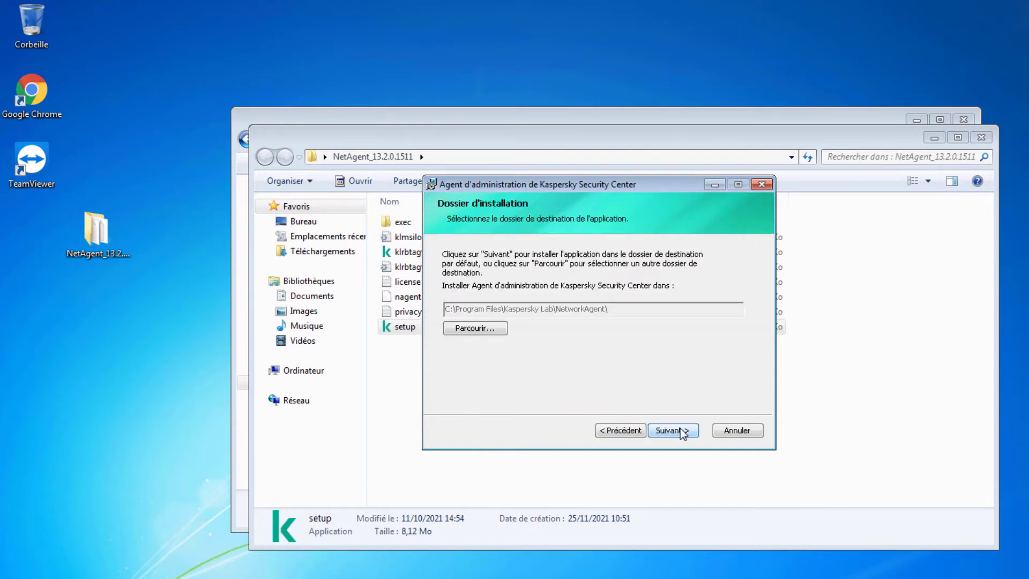
pyautogui.click(669, 431)
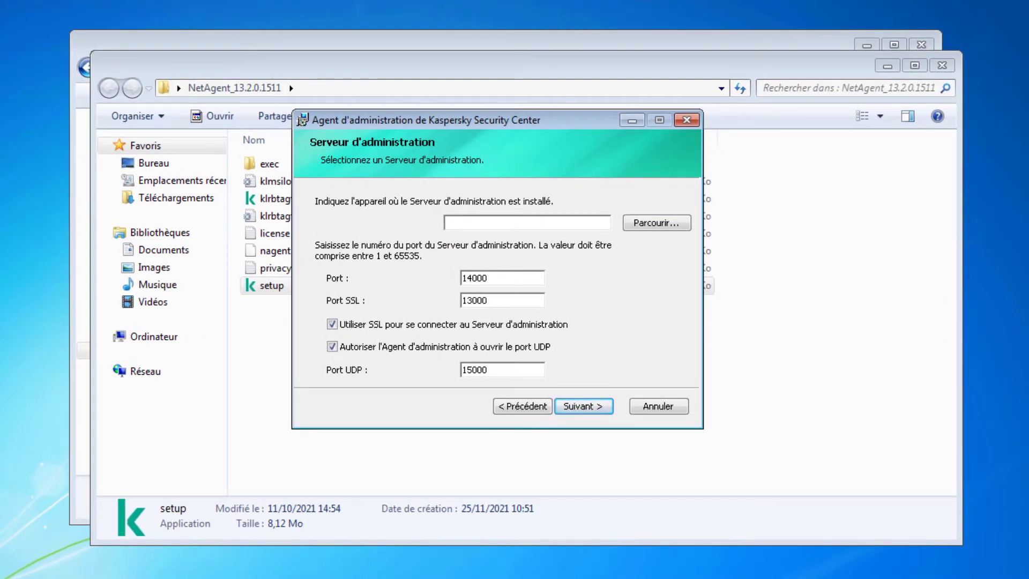
# Step: Set the Administration Server address to 192.168.1.67 with the default ports and use the agent as a connection gateway in DMZ
pyautogui.write('192.168.1.67')
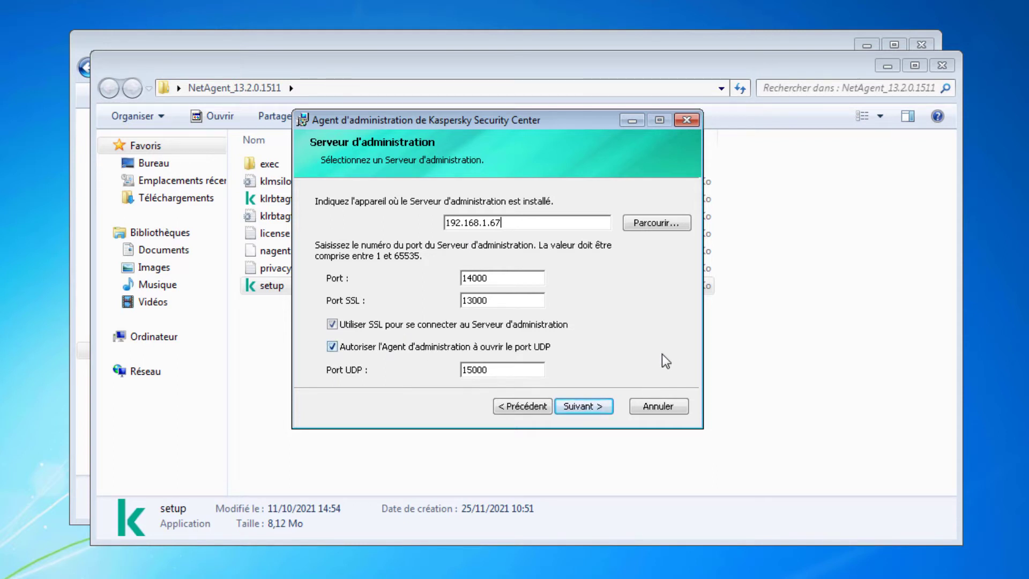
pyautogui.click(588, 407)
pyautogui.click(596, 404)
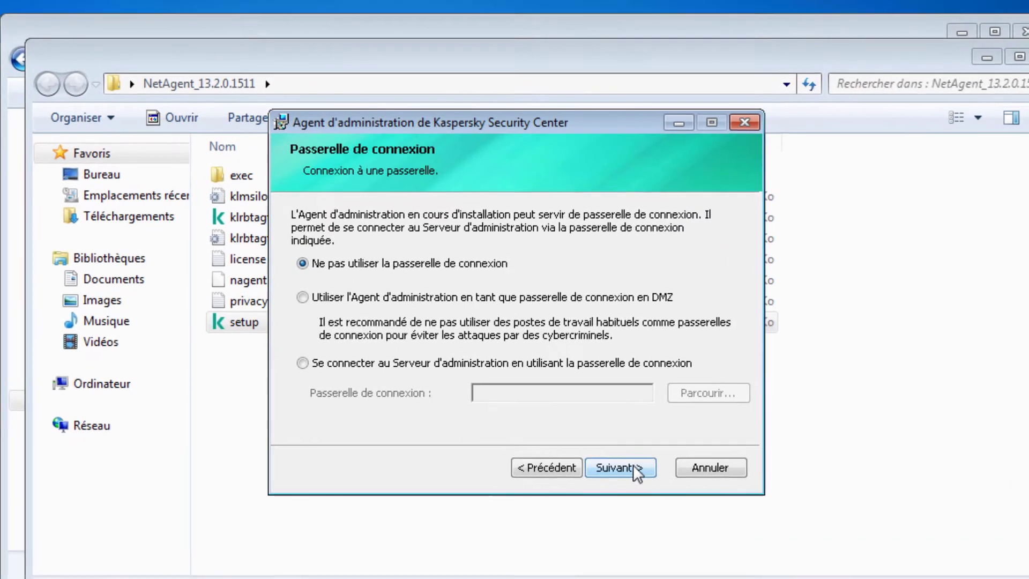
pyautogui.click(393, 304)
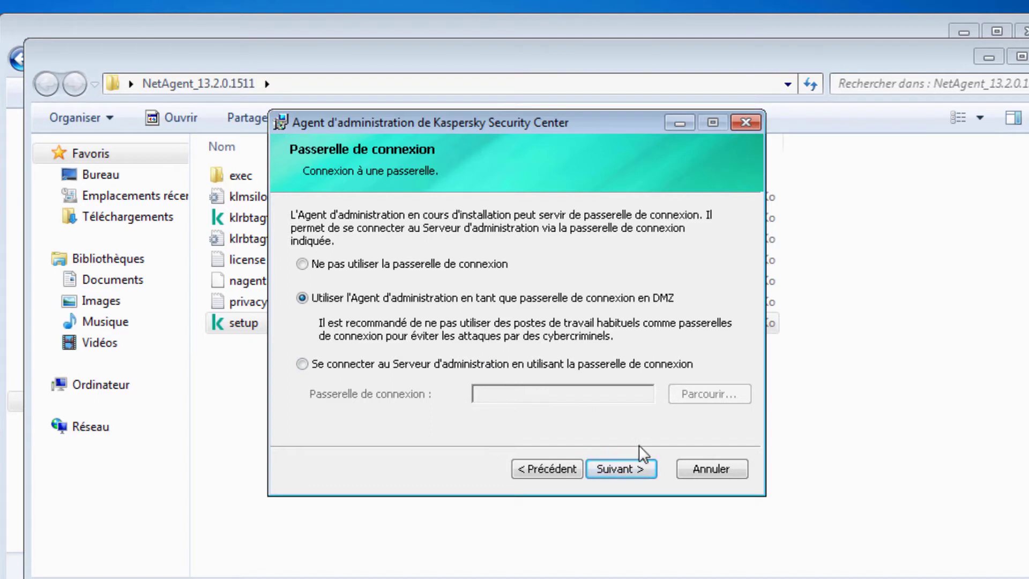
pyautogui.click(645, 475)
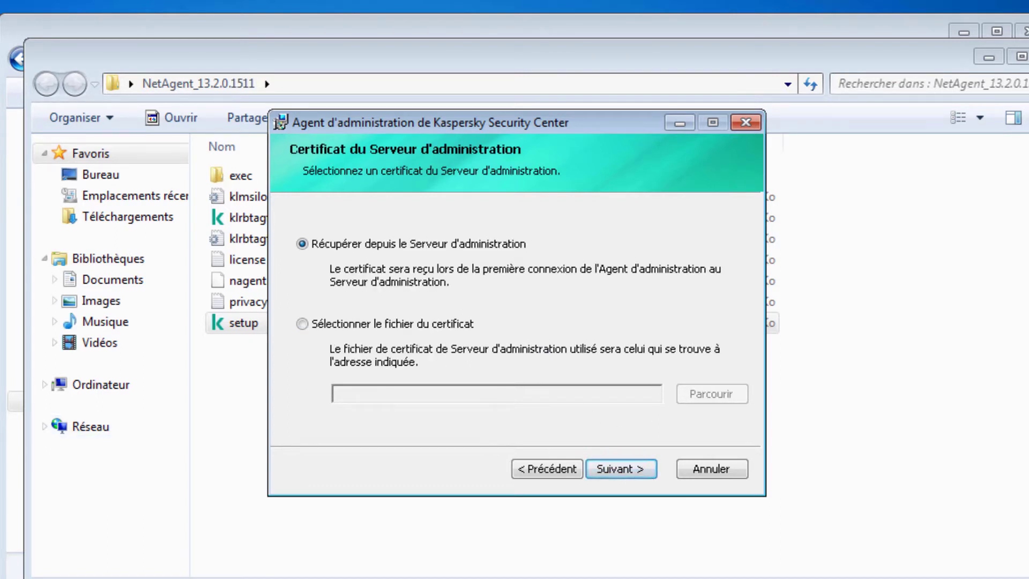
# Step: Retrieve the certificate from the Administration Server, keep the default advanced settings and launch the agent during installation
pyautogui.click(616, 475)
pyautogui.click(622, 469)
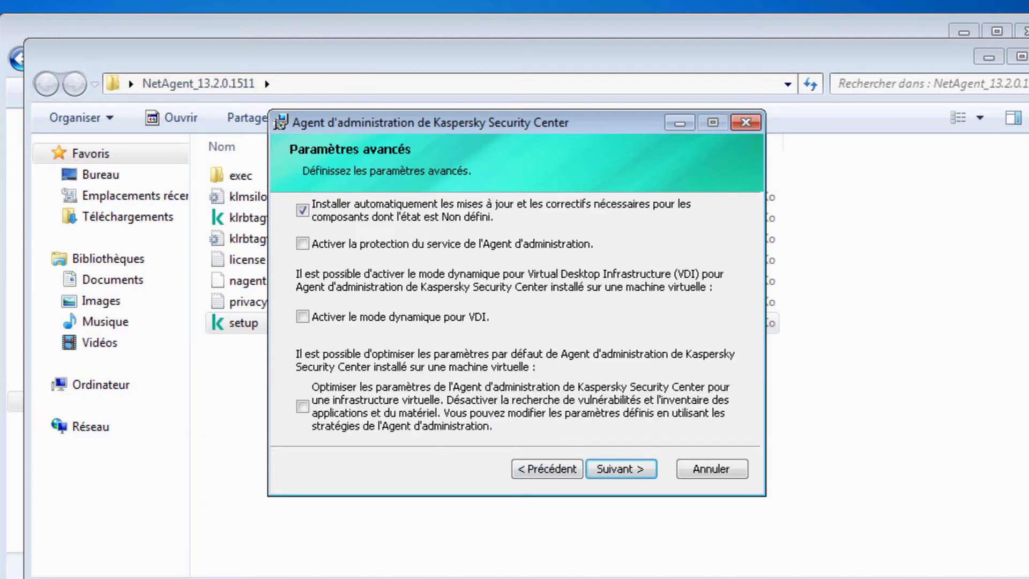
pyautogui.click(624, 470)
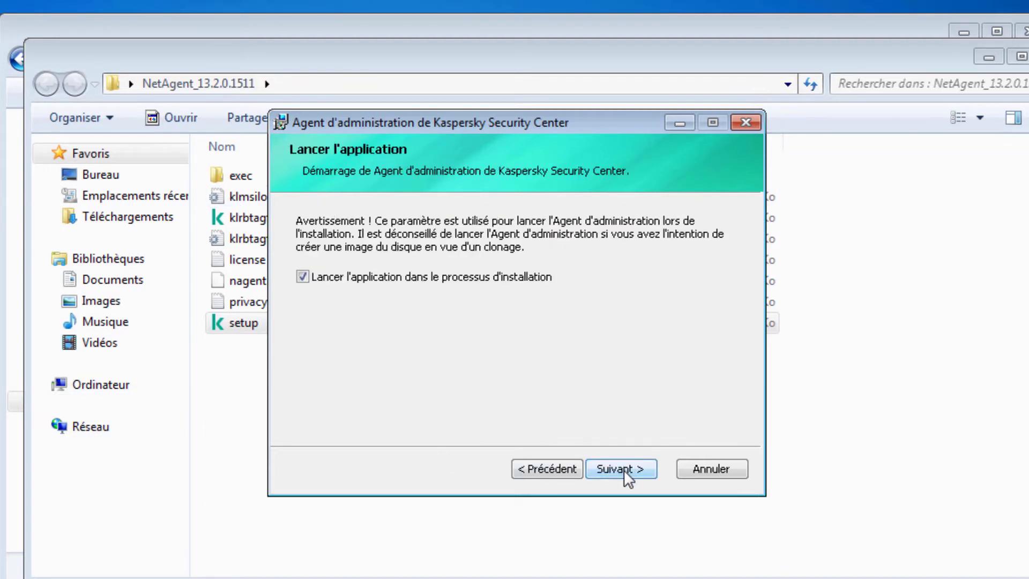
pyautogui.click(623, 470)
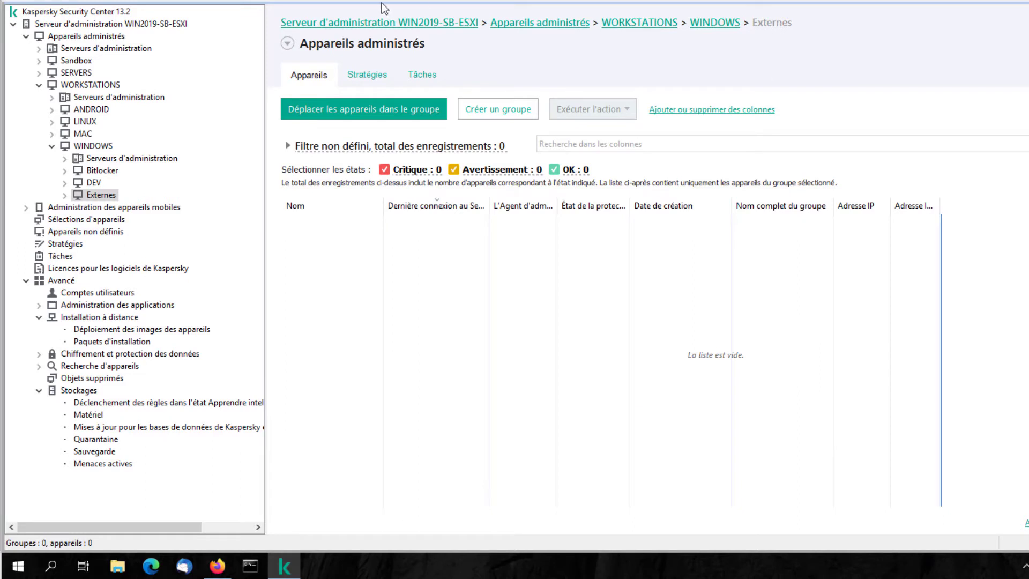
# Step: In the properties of Administration Server WIN2019-SB-ESXI, assign distribution points manually and start adding one
pyautogui.rightClick(161, 28)
pyautogui.click(202, 125)
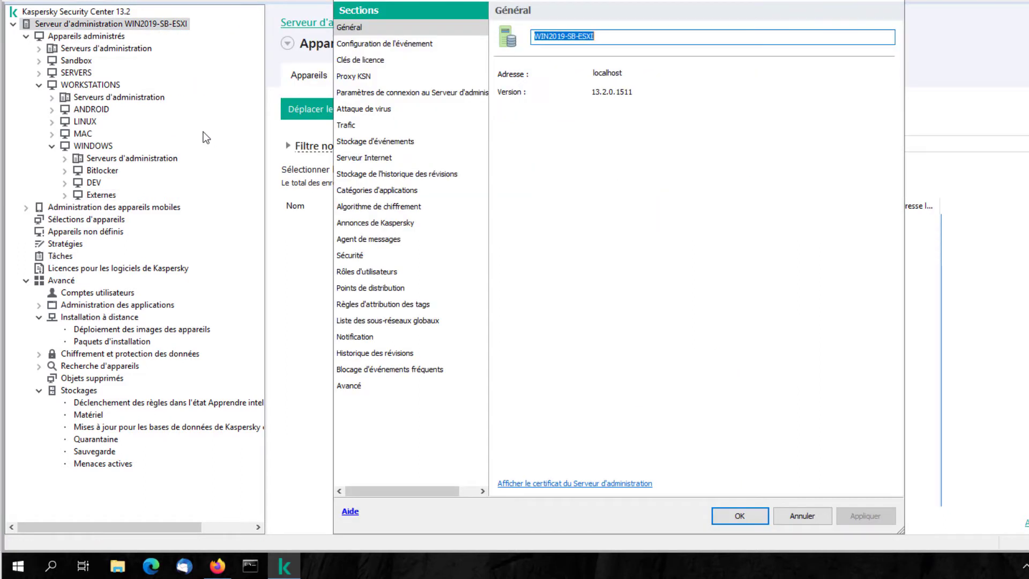
pyautogui.click(383, 290)
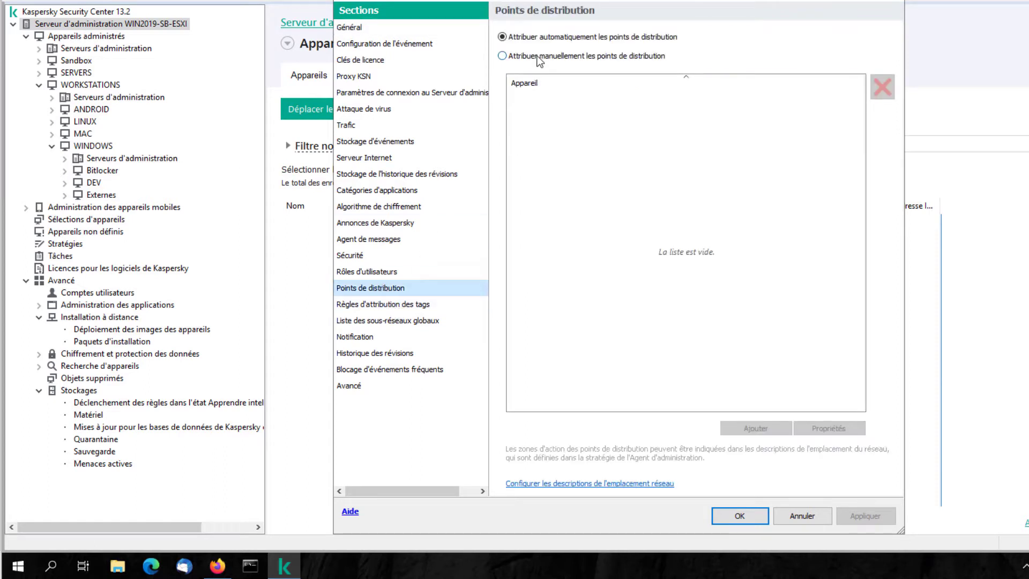
pyautogui.click(539, 58)
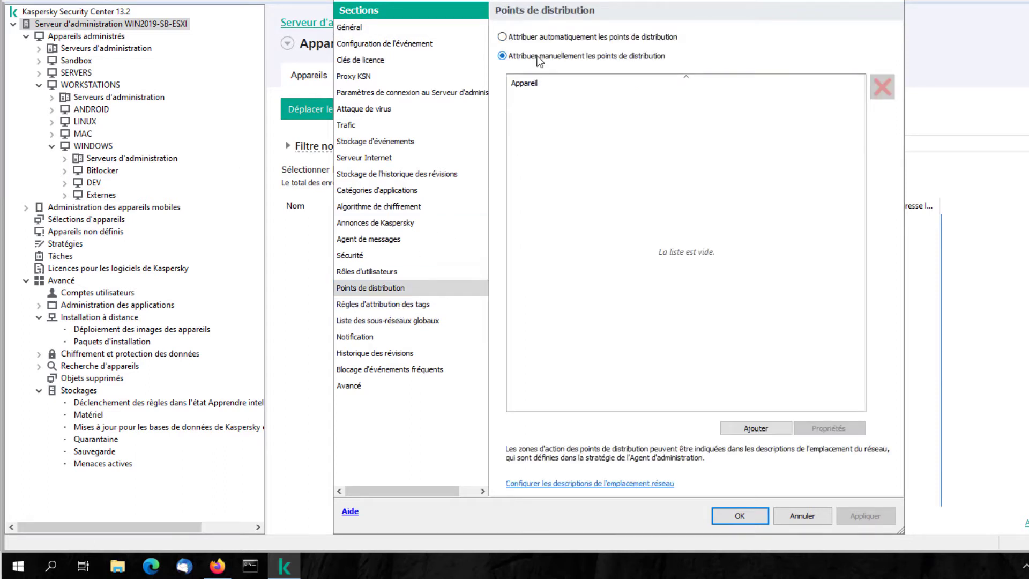
pyautogui.click(763, 428)
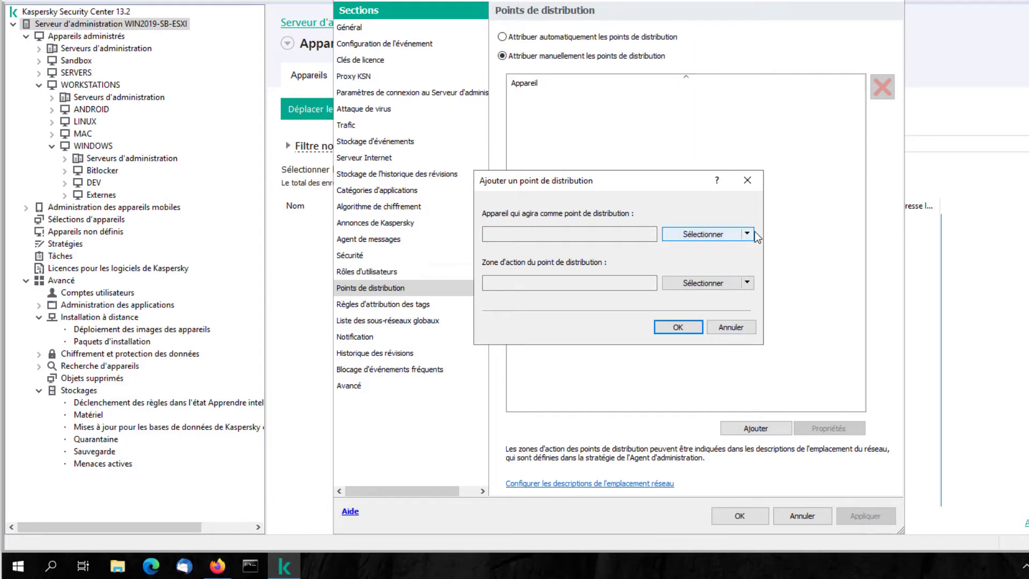
# Step: Add the DMZ connection gateway at address 192.168.1.97 as the device acting as distribution point
pyautogui.click(748, 237)
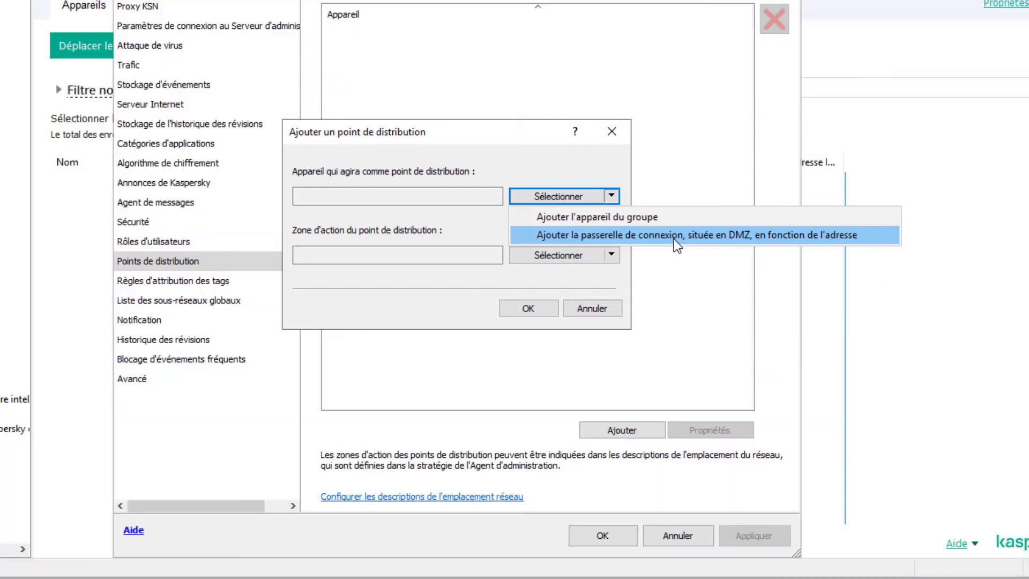
pyautogui.click(674, 239)
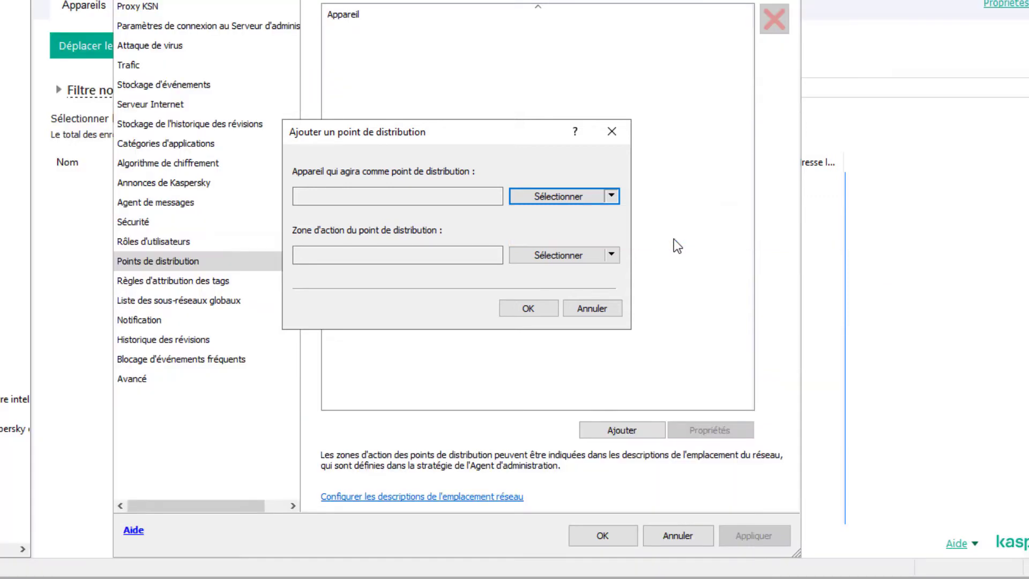
pyautogui.write('192.168.1.97')
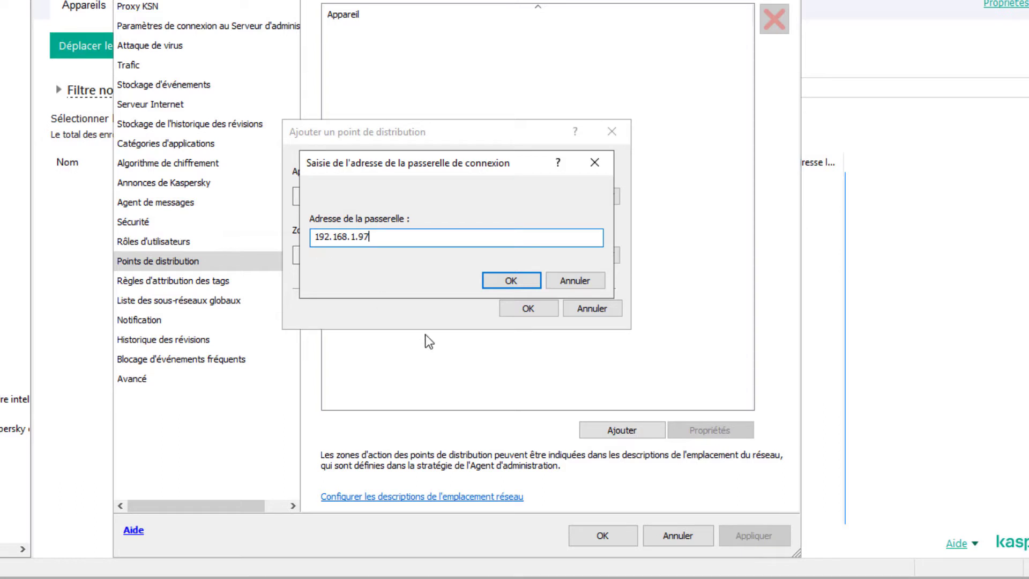
pyautogui.click(516, 274)
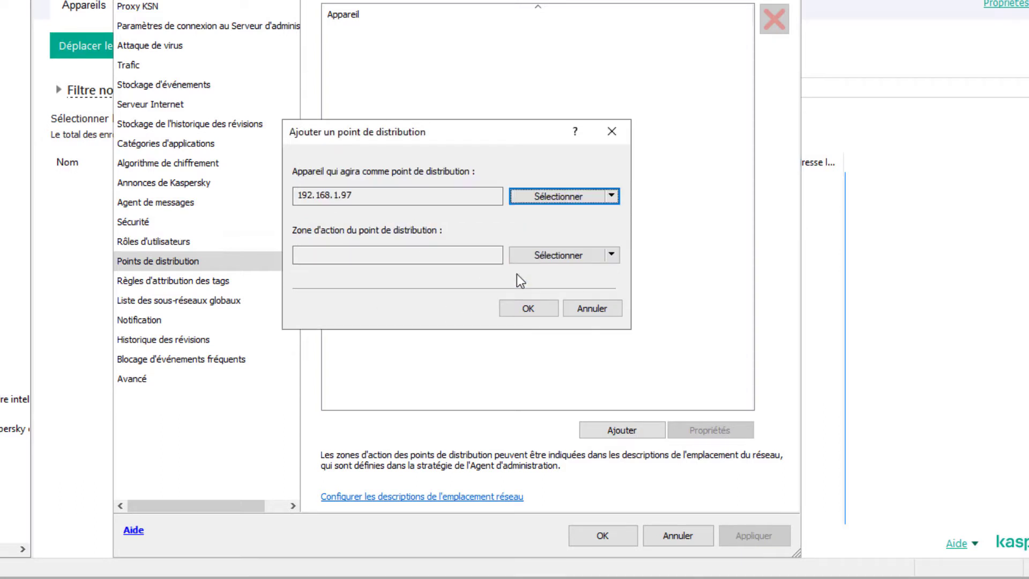
# Step: Set the distribution point's scope to the Externes group under WORKSTATIONS > WINDOWS
pyautogui.click(611, 254)
pyautogui.click(606, 278)
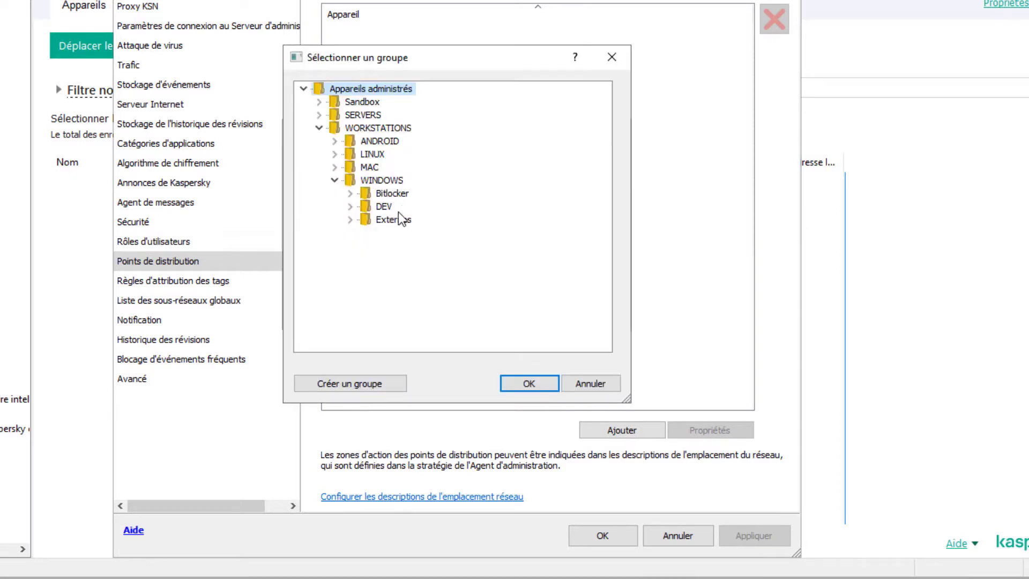
pyautogui.click(394, 219)
pyautogui.click(529, 383)
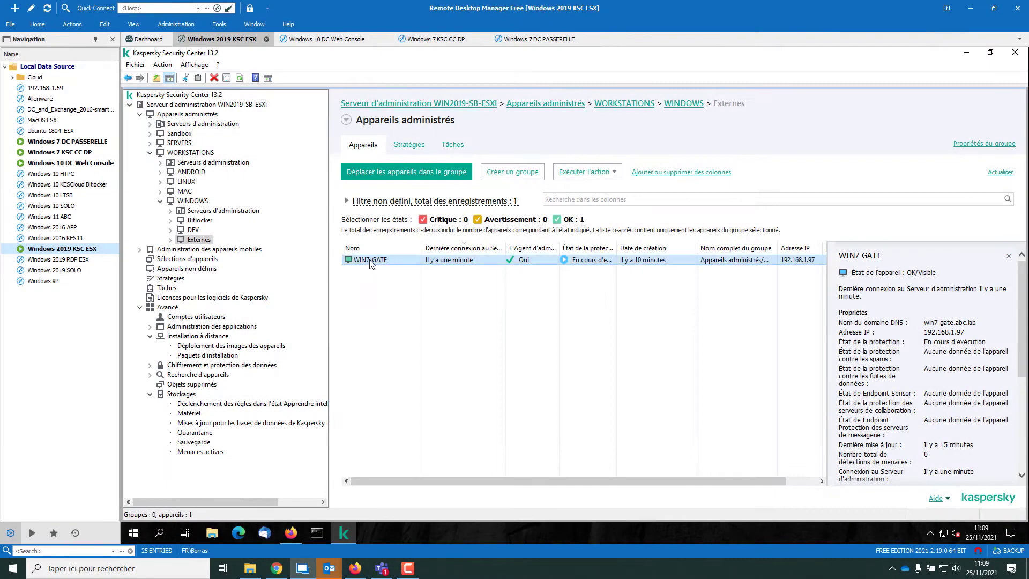
# Step: Examine the general and connection gateway settings of the WIN7-GATE distribution point in the Administration Server properties
pyautogui.rightClick(214, 106)
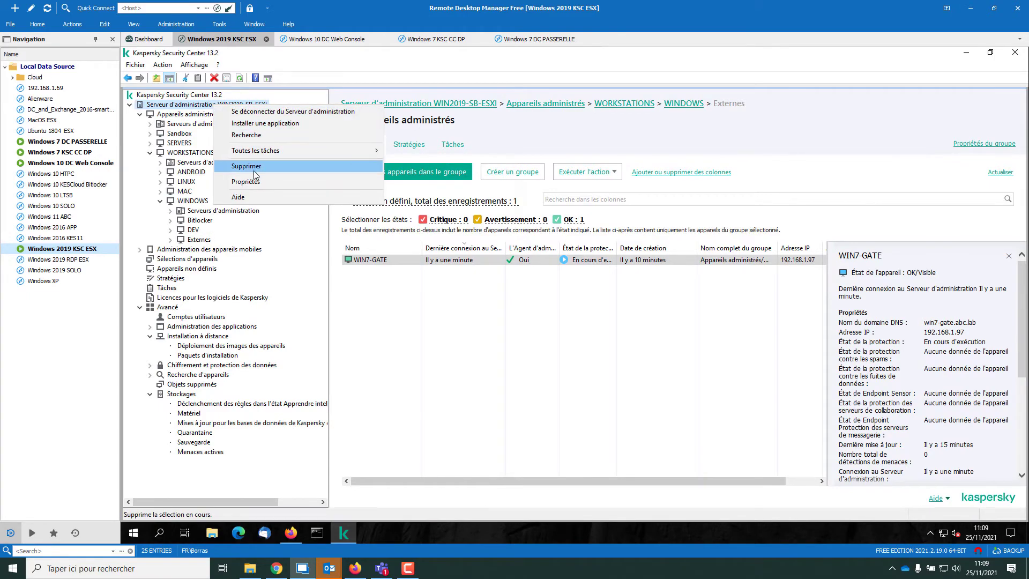
pyautogui.click(236, 175)
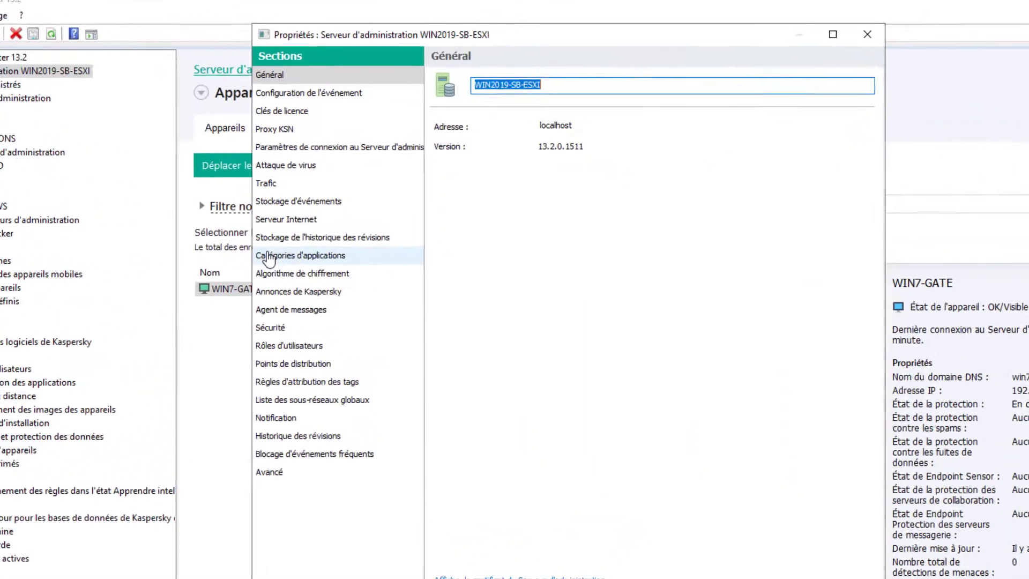
pyautogui.click(316, 365)
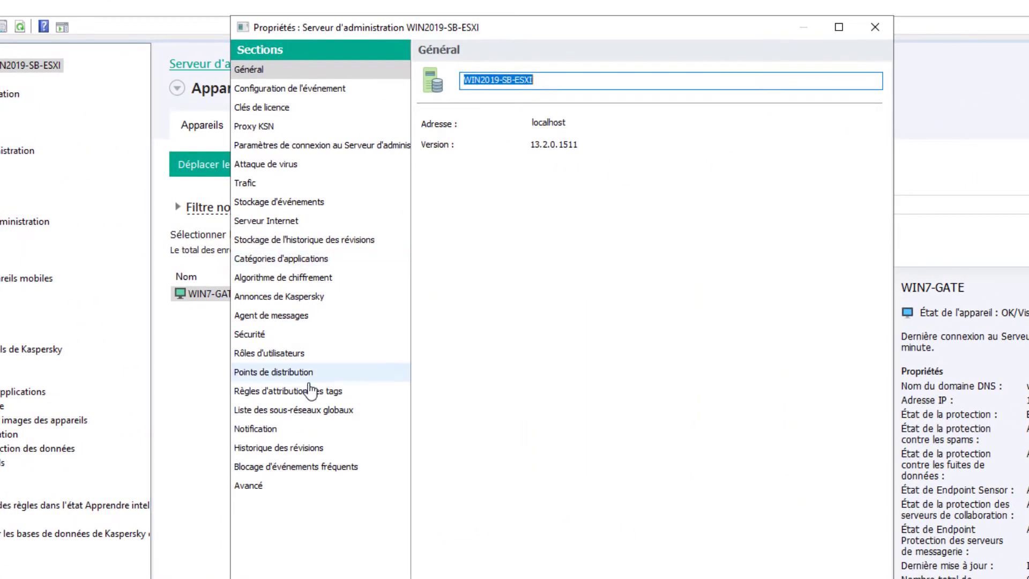
pyautogui.click(804, 533)
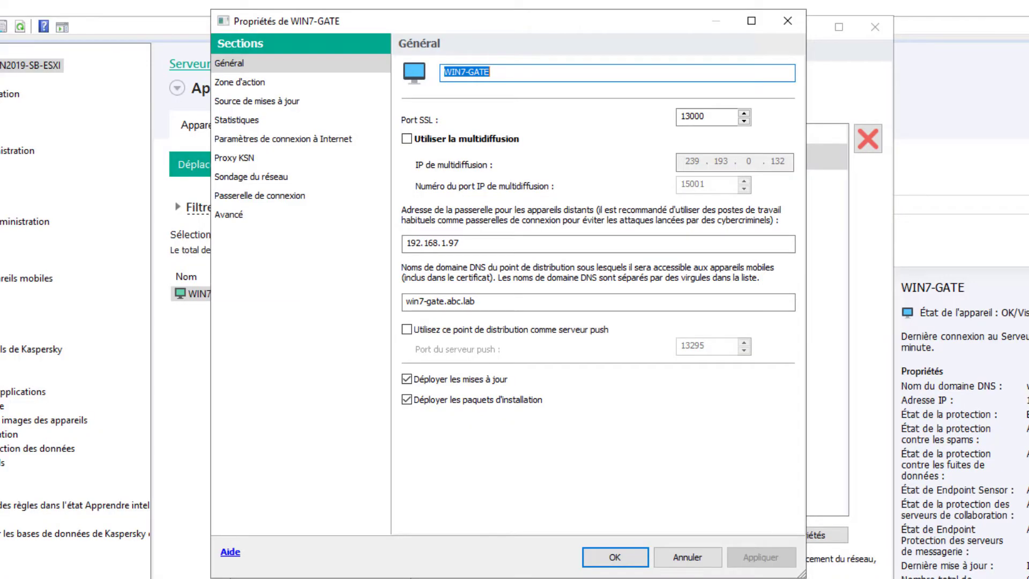
pyautogui.click(284, 195)
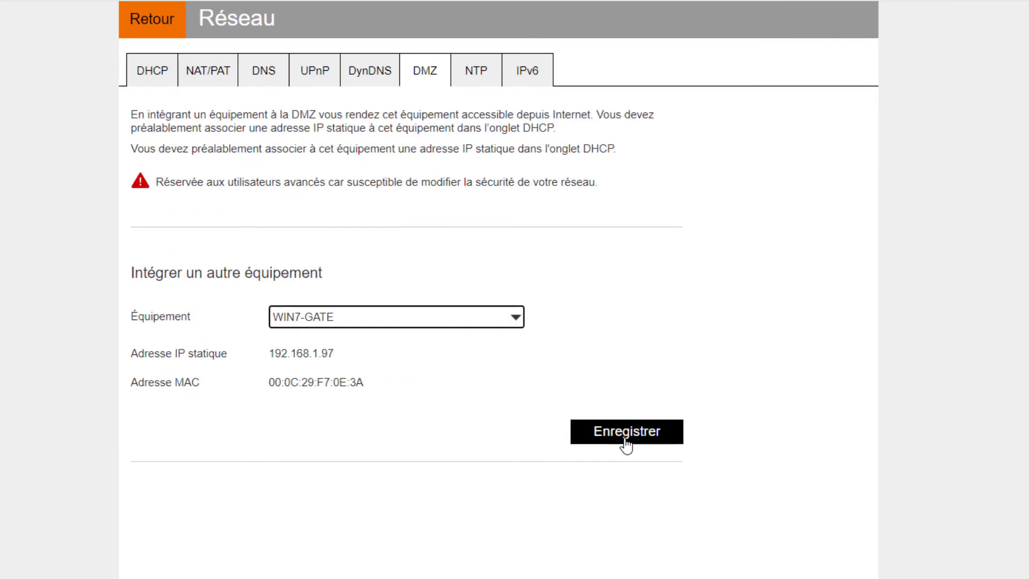
# Step: In the router's network settings, save WIN7-GATE as the DMZ device
pyautogui.click(625, 439)
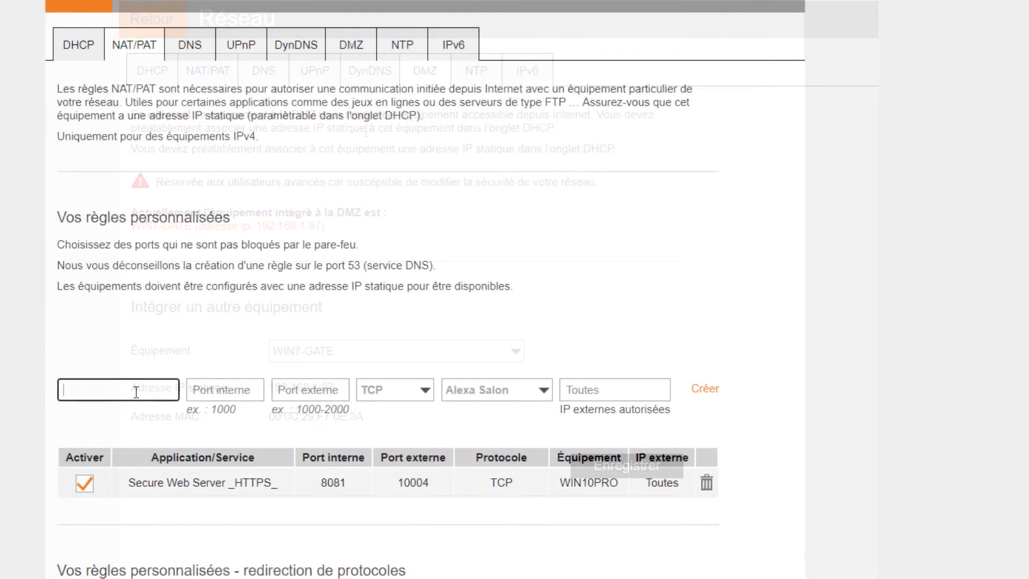
# Step: Create a NAT/PAT rule named Gateway that forwards TCP external port 13000 to internal port 13000 on WIN7-GATE
pyautogui.write('Gateway')
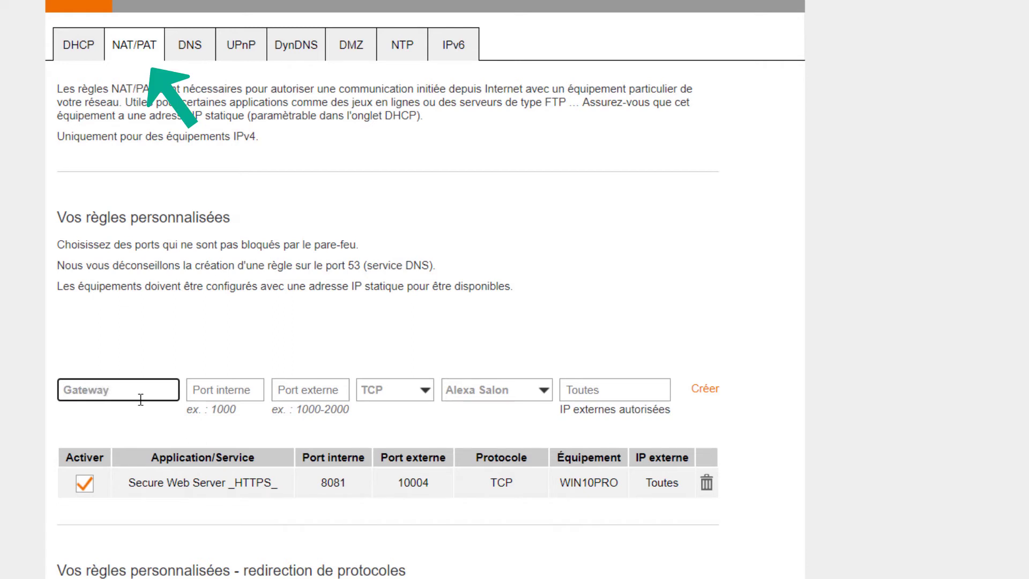
pyautogui.click(197, 400)
pyautogui.write('13000')
pyautogui.press('Tab')
pyautogui.write('13000')
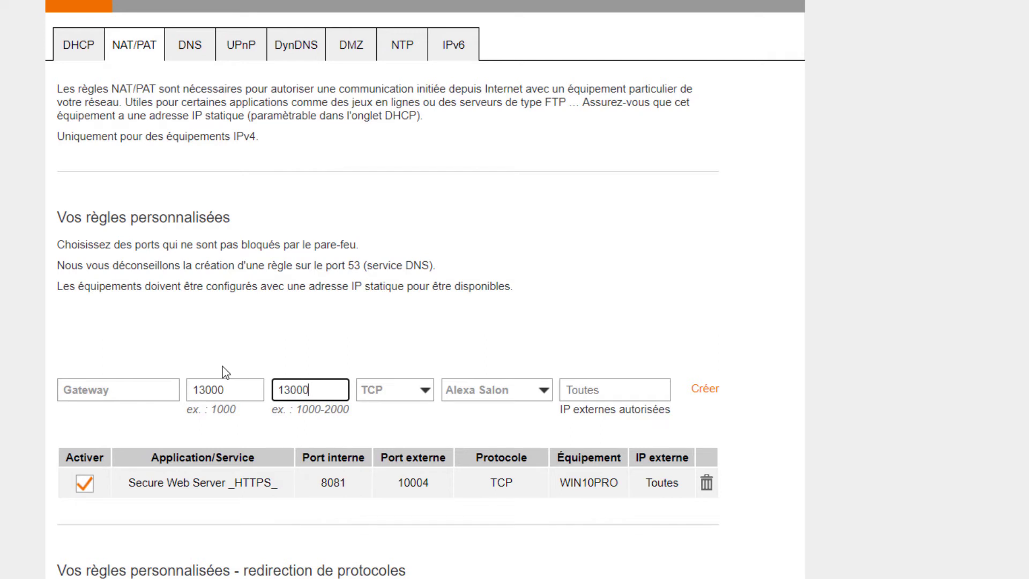
pyautogui.click(509, 390)
pyautogui.click(569, 505)
pyautogui.click(706, 390)
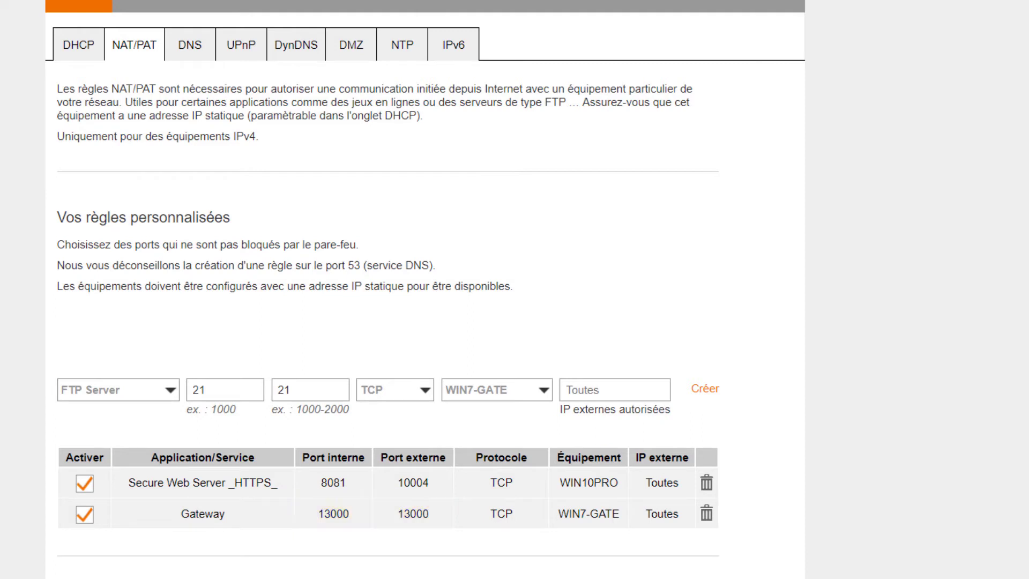
pyautogui.scroll(-4, 388, 316)
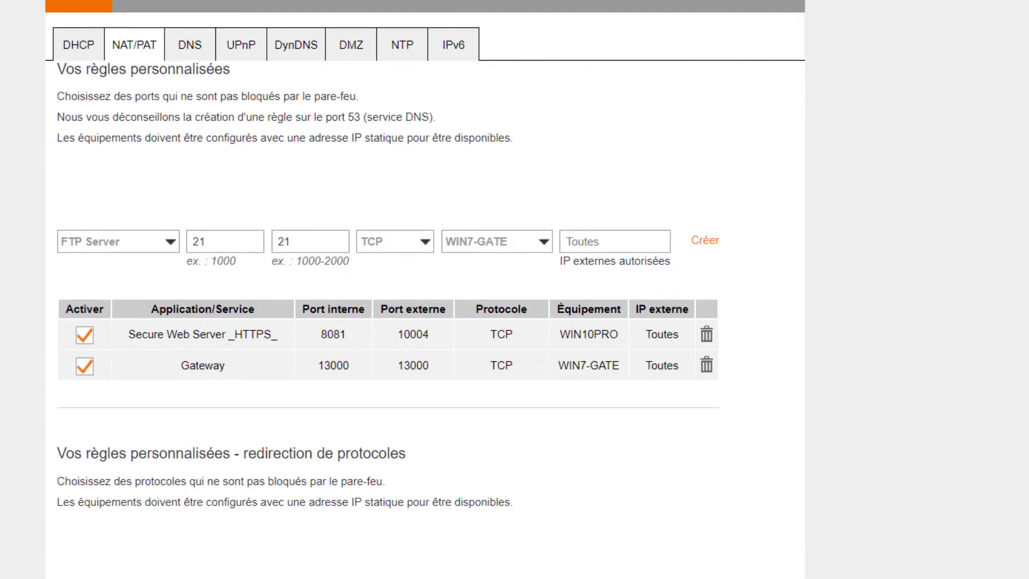
pyautogui.scroll(2, 388, 316)
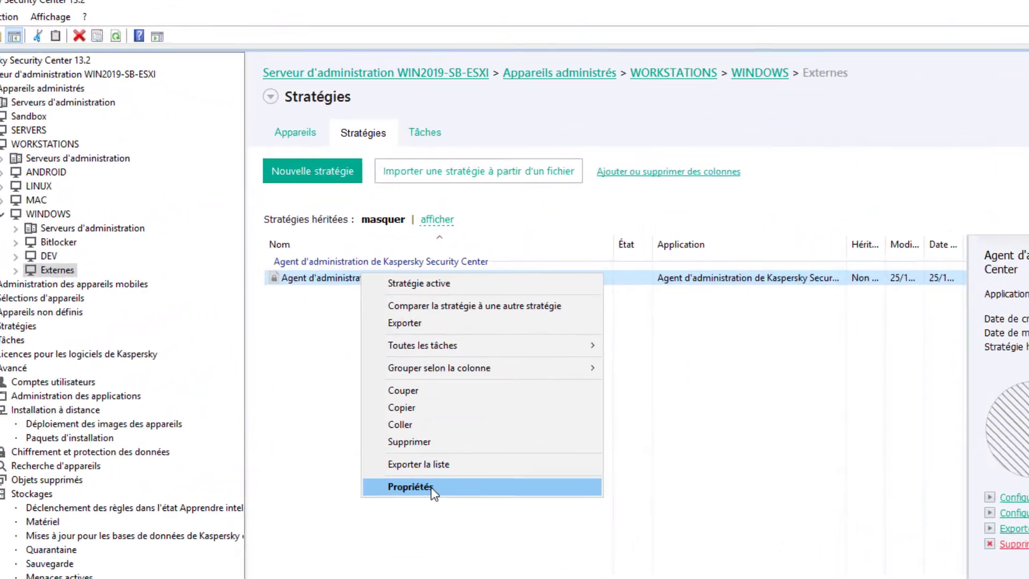
# Step: Activate the Externes group's Network Agent policy, turn off inheritance from the parent policy, and open its Réseau connectivity settings
pyautogui.click(431, 487)
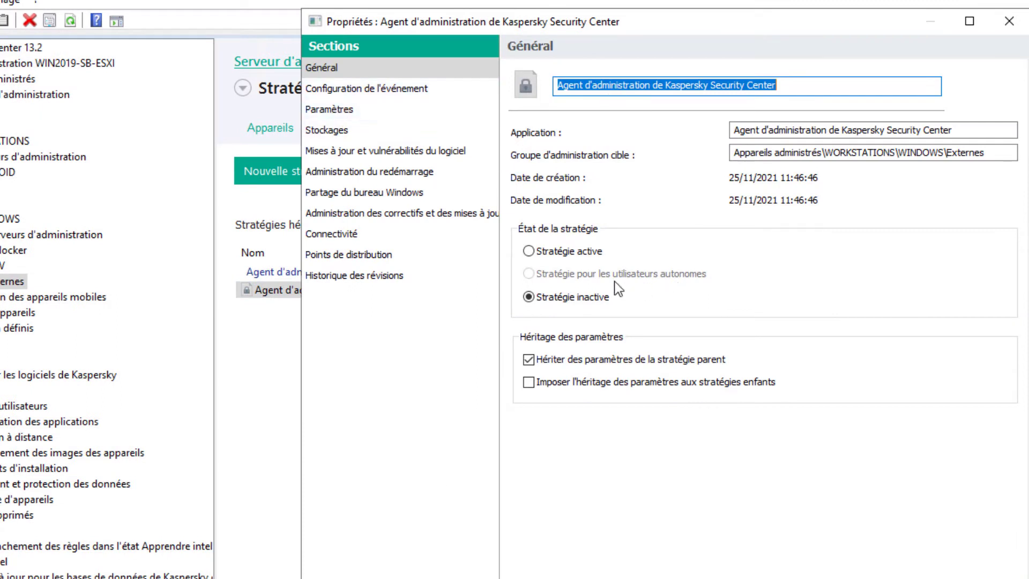
pyautogui.click(590, 253)
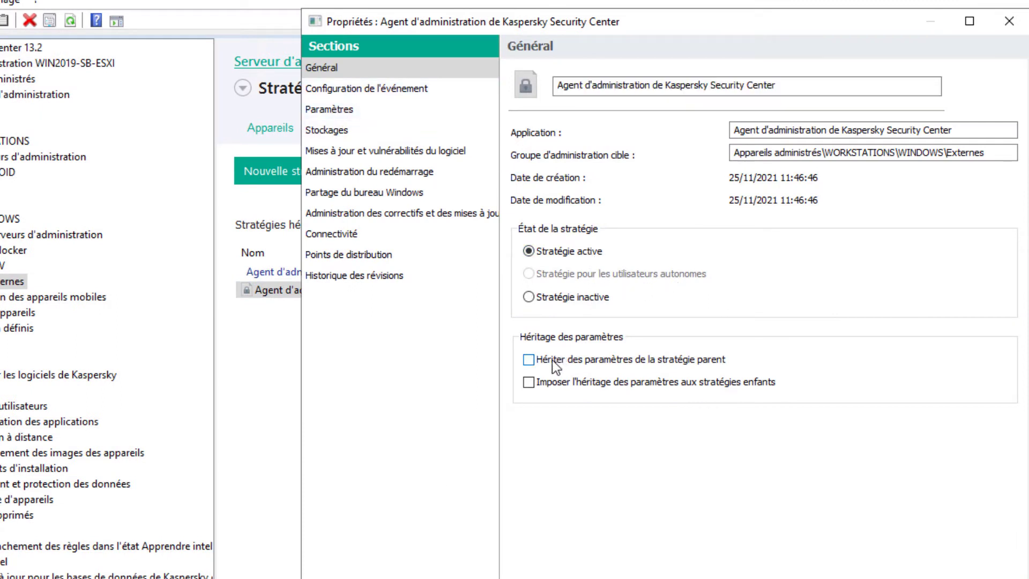
pyautogui.click(376, 234)
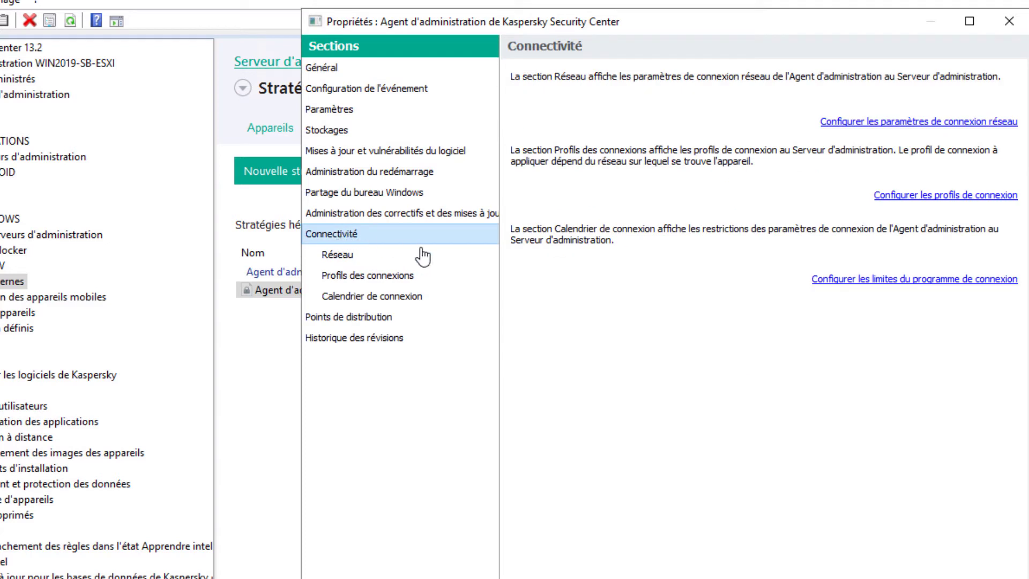
pyautogui.click(355, 260)
pyautogui.click(541, 301)
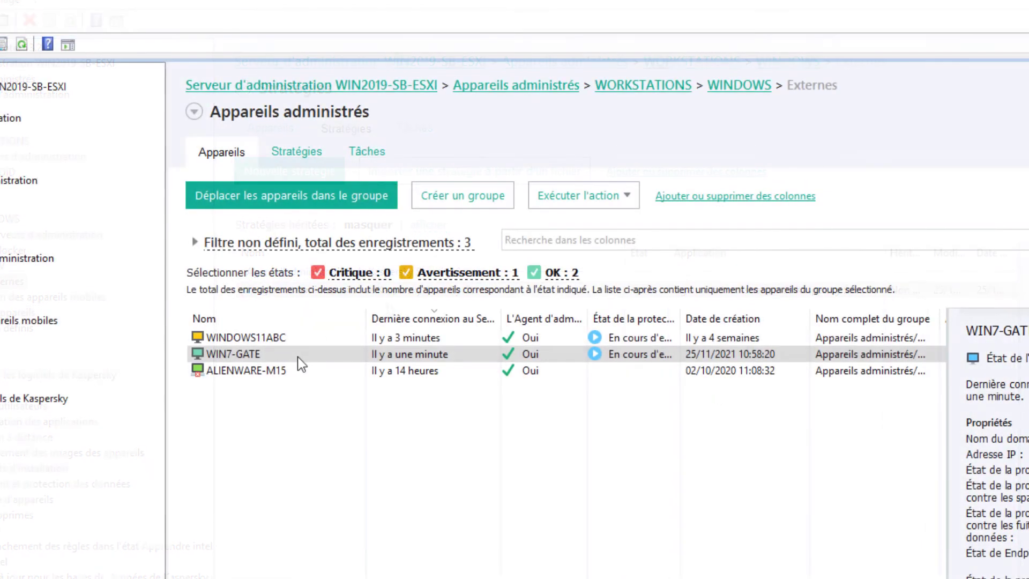
# Step: Open the WIN7-GATE device from the Externes group and examine its klnagchk output for the gateway and distribution point roles
pyautogui.doubleClick(297, 355)
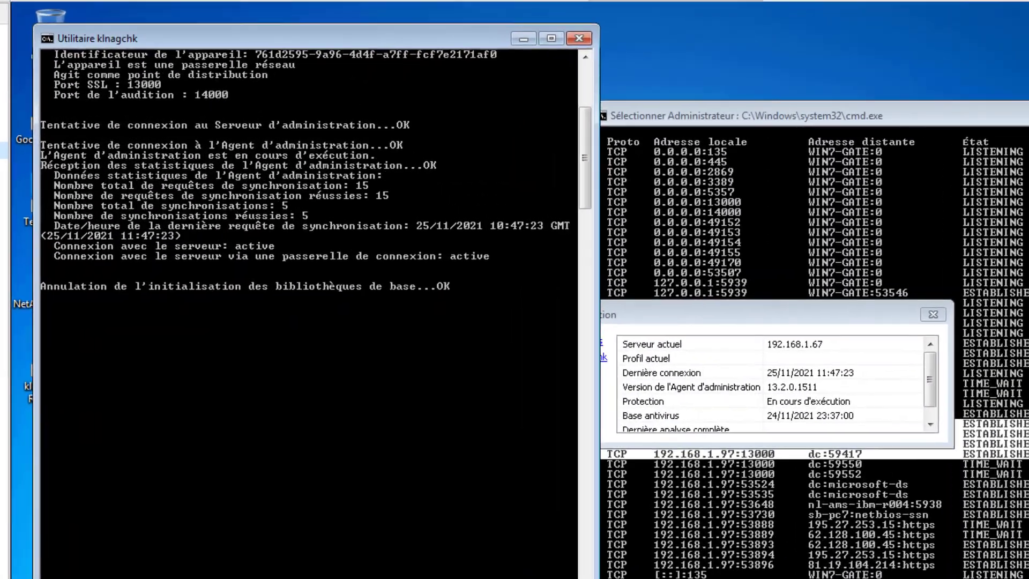
pyautogui.moveTo(382, 240); pyautogui.dragTo(378, 460)
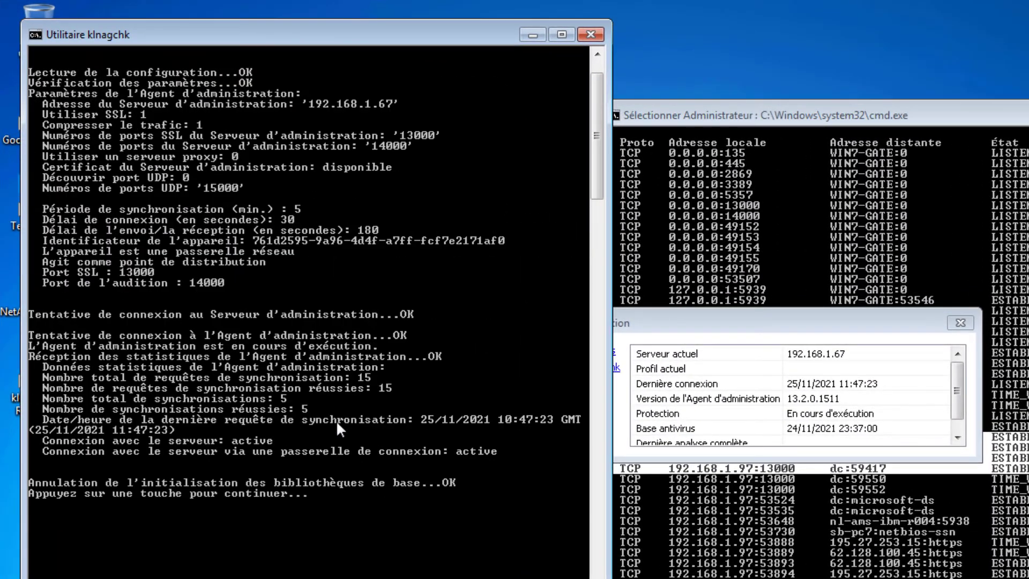
pyautogui.scroll(2, 336, 419)
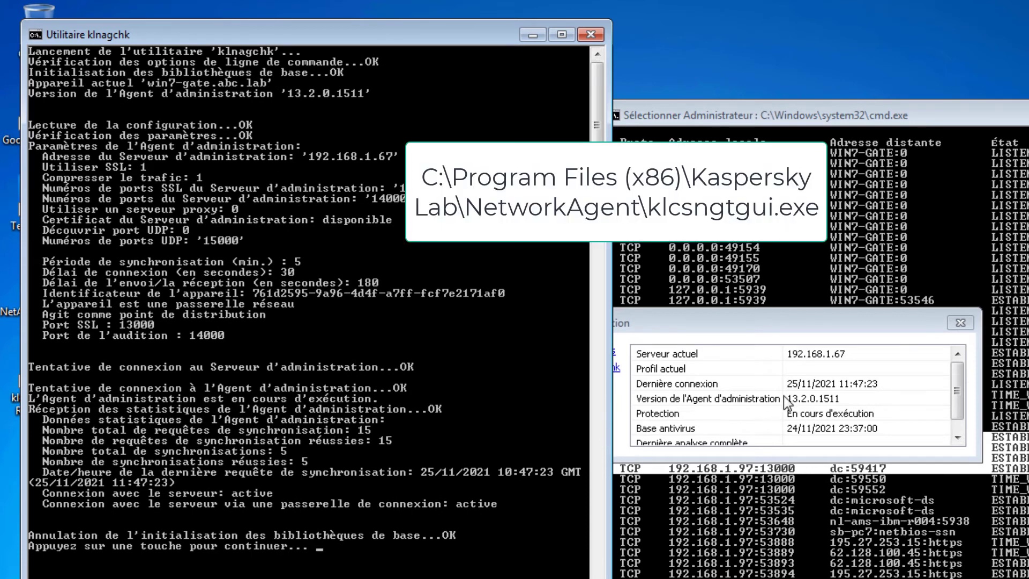
pyautogui.moveTo(53, 304); pyautogui.dragTo(315, 316)
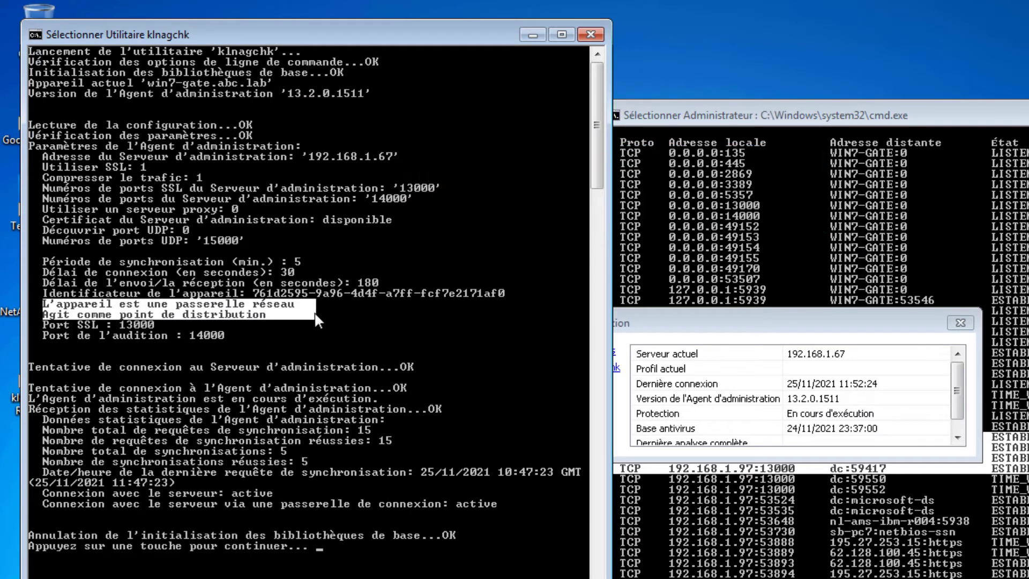
pyautogui.moveTo(315, 313); pyautogui.dragTo(315, 327)
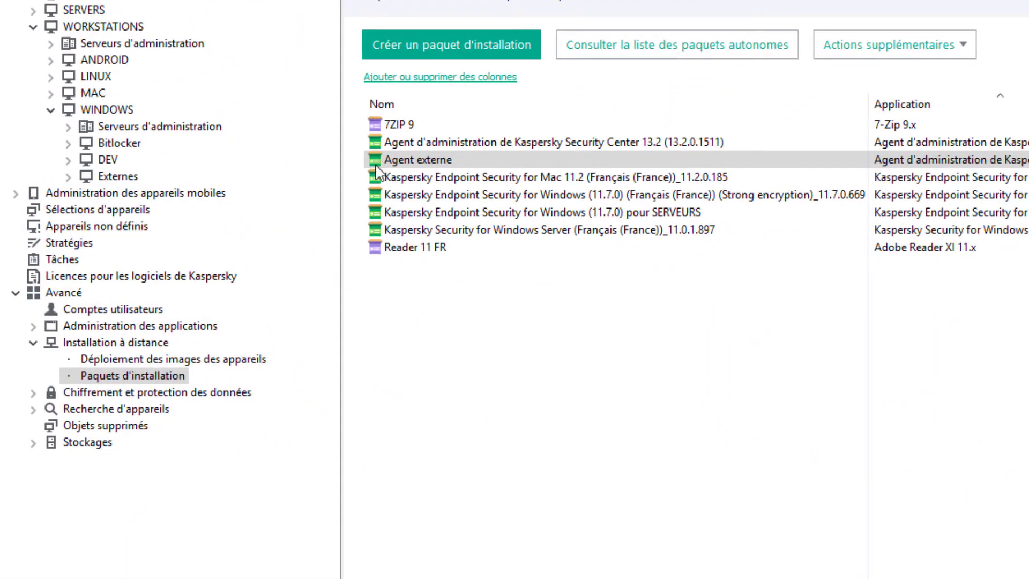
# Step: Examine the Administration Server address and server certificate names in the connection properties of the Agent externe installation package
pyautogui.rightClick(446, 162)
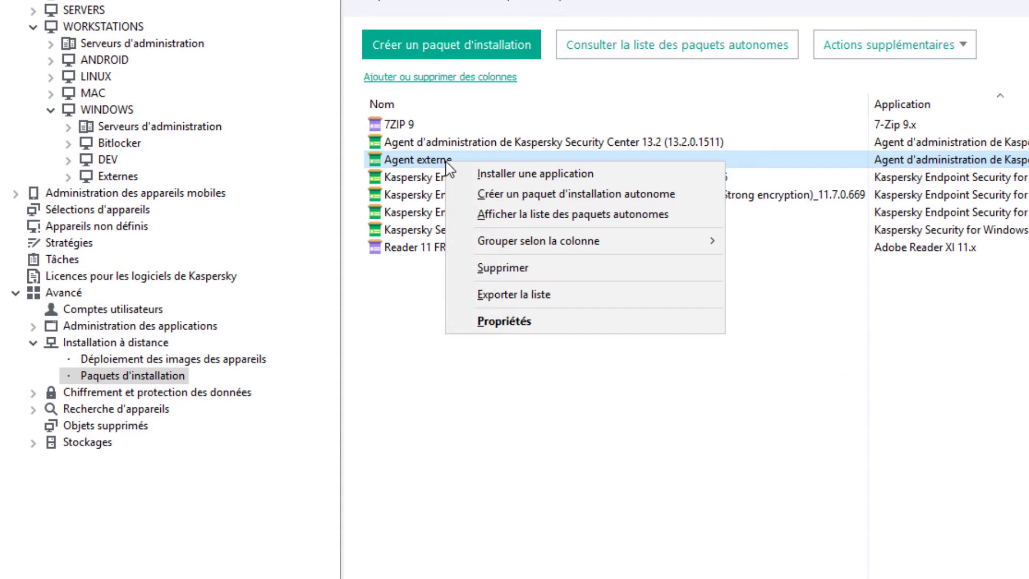
pyautogui.click(513, 324)
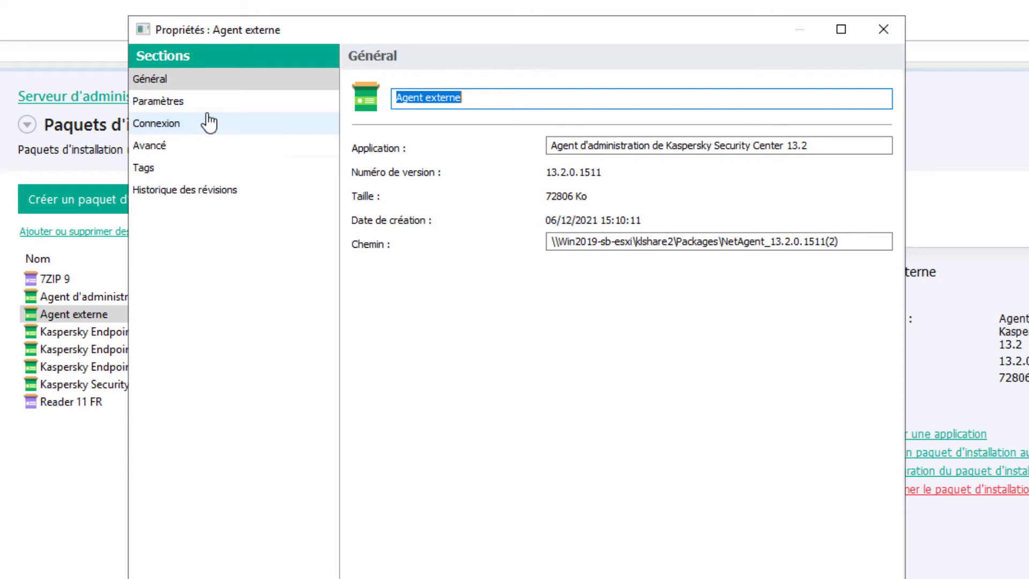
pyautogui.click(179, 124)
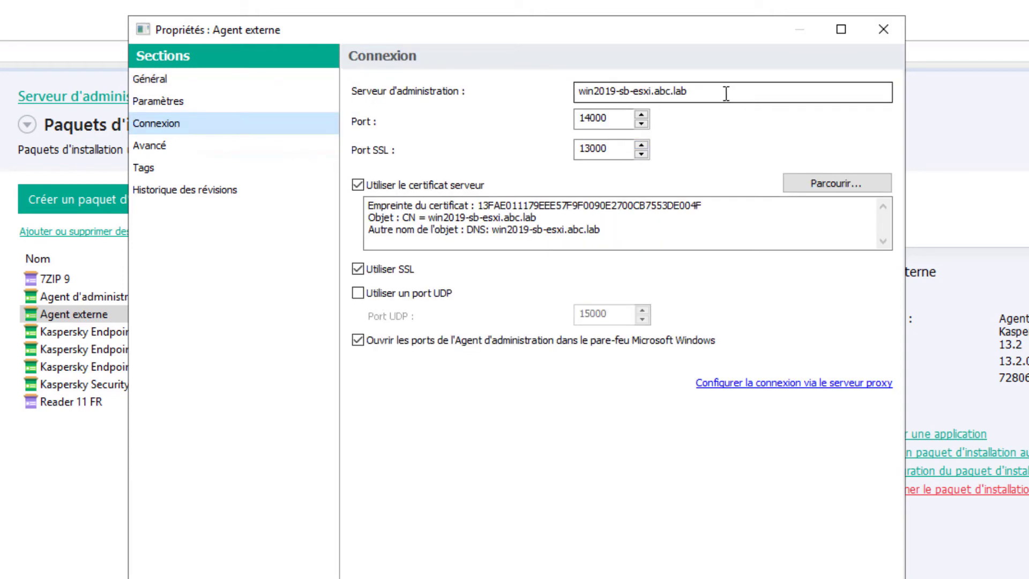
pyautogui.moveTo(725, 95); pyautogui.dragTo(382, 101)
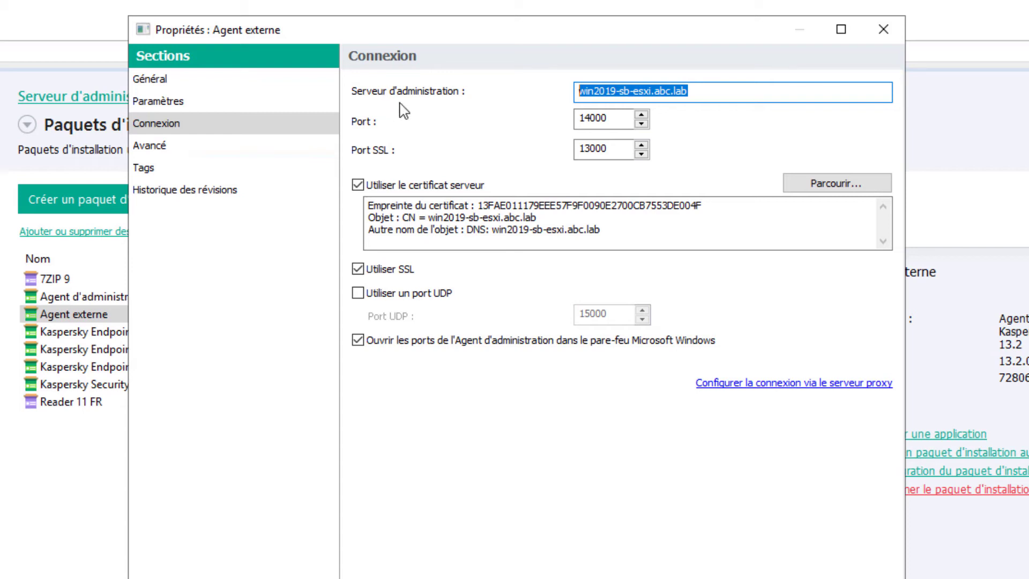
pyautogui.moveTo(537, 217); pyautogui.dragTo(430, 219)
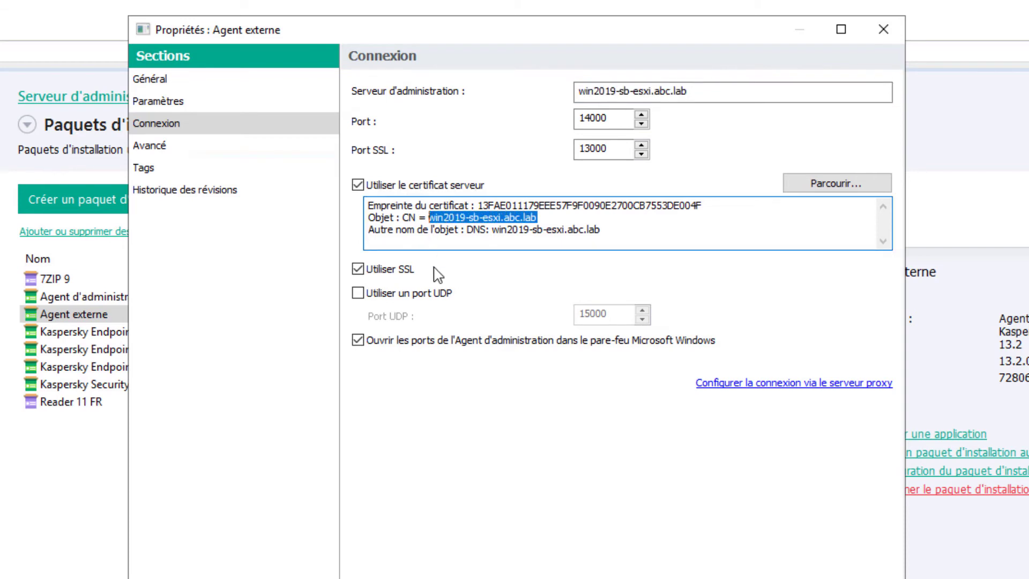
pyautogui.click(565, 230)
pyautogui.moveTo(614, 230); pyautogui.dragTo(494, 236)
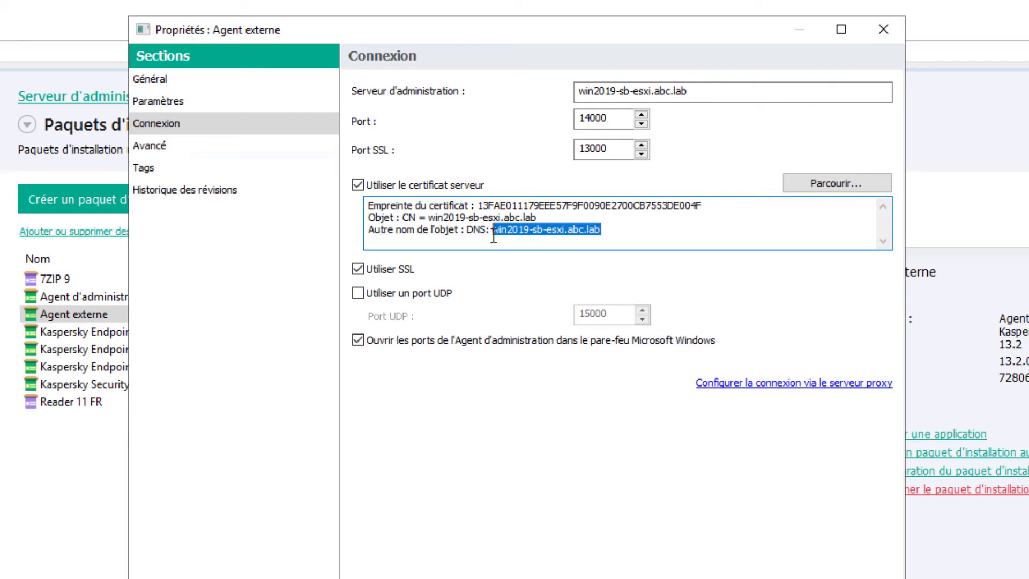
pyautogui.click(494, 237)
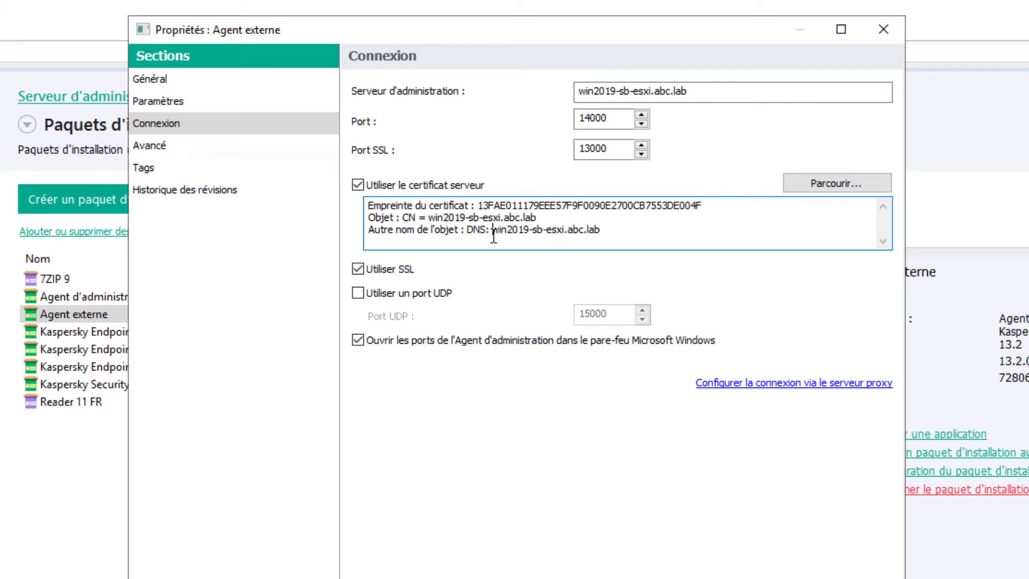
# Step: Check the connection gateway address in the advanced properties of the Agent externe package
pyautogui.click(182, 147)
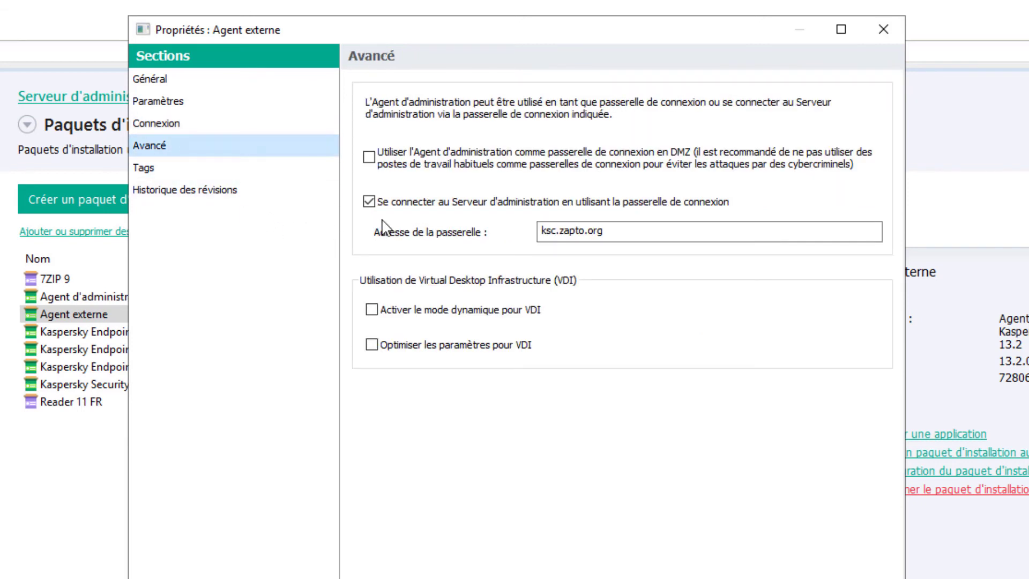
pyautogui.click(614, 237)
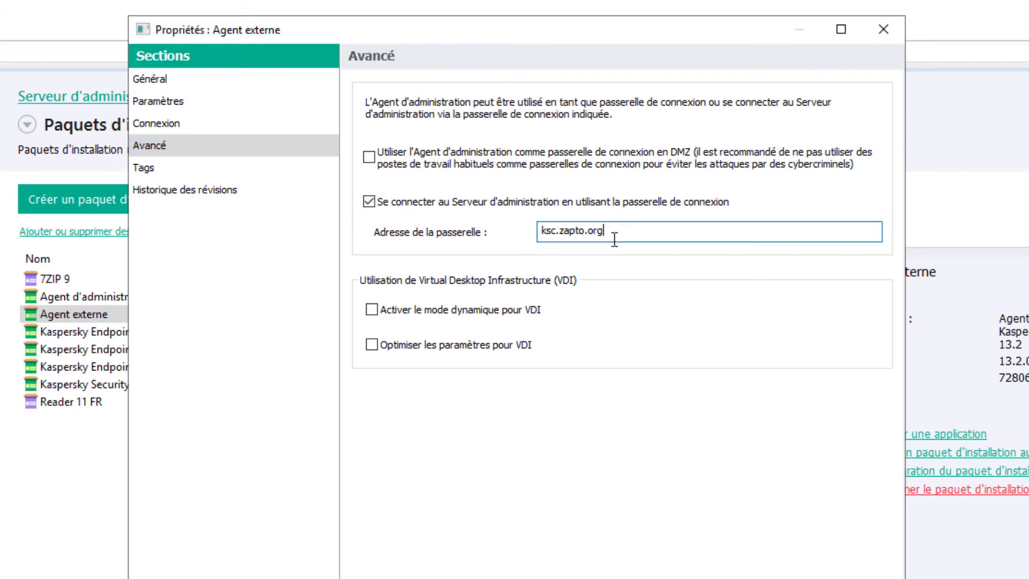
pyautogui.moveTo(641, 232); pyautogui.dragTo(474, 232)
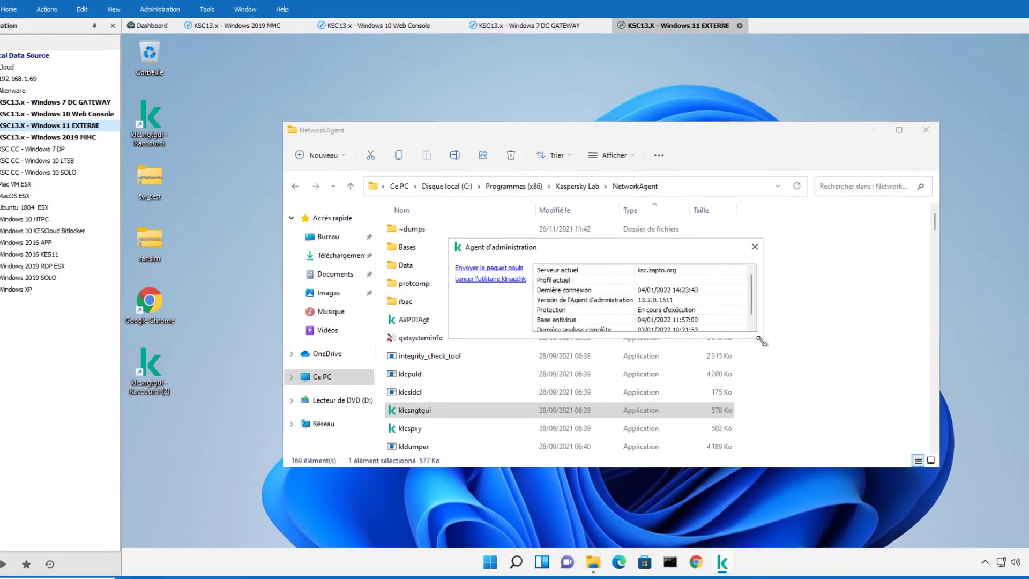
# Step: On the external Windows 11 machine, enlarge the agent window, run the klnagchk utility and inspect the server address and SSL port
pyautogui.moveTo(761, 341); pyautogui.dragTo(803, 382)
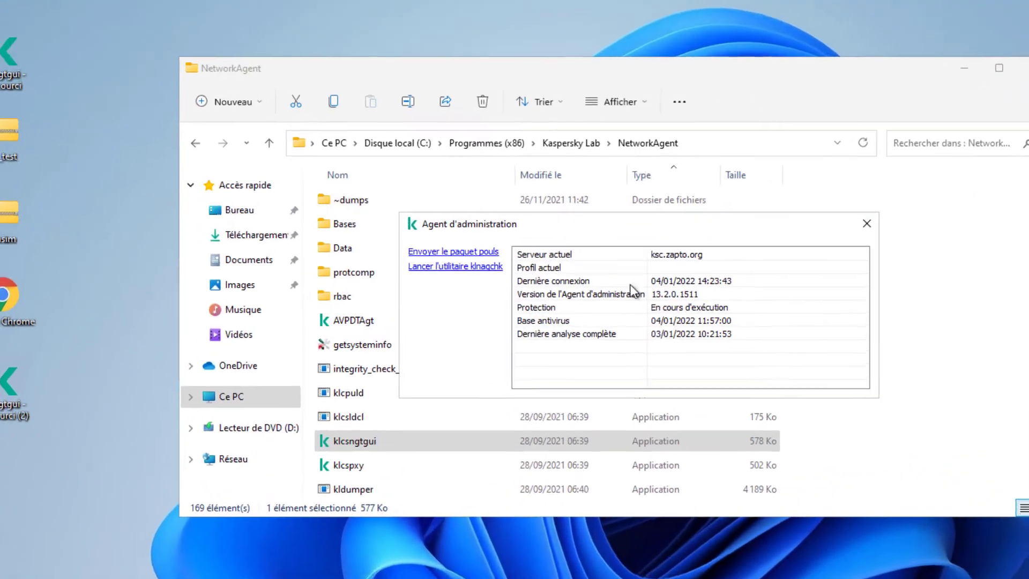
pyautogui.click(509, 279)
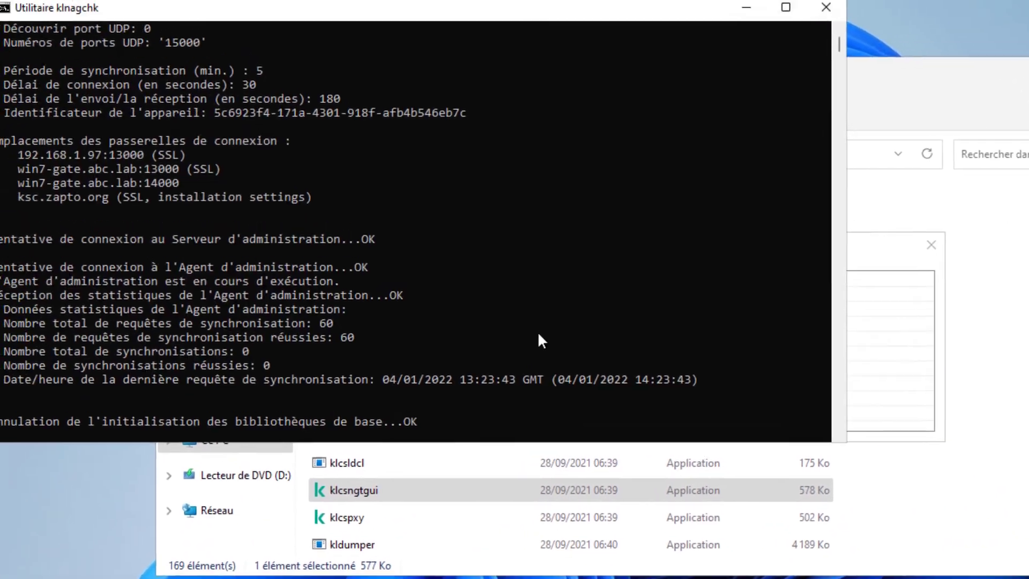
pyautogui.scroll(6, 351, 171)
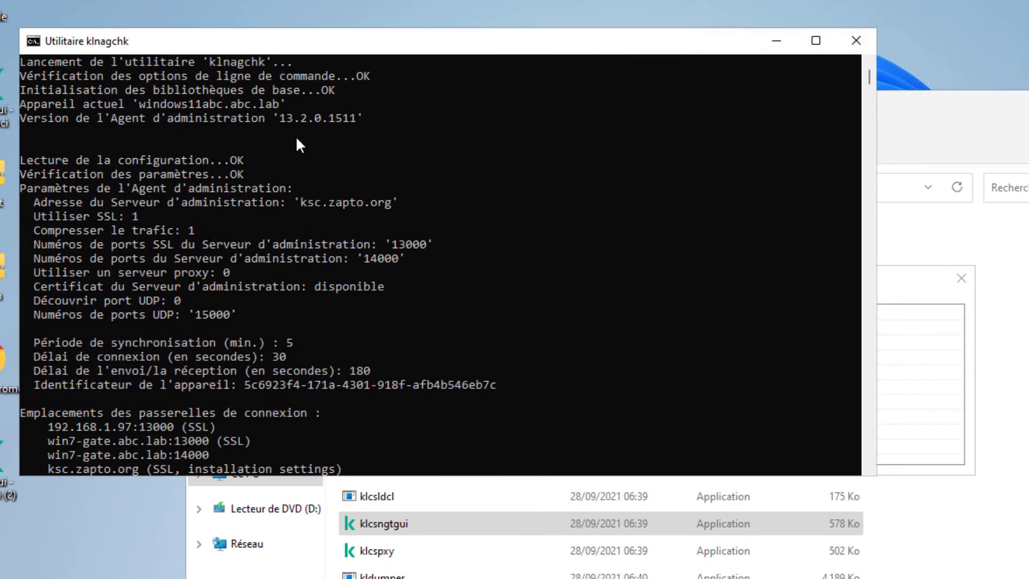
pyautogui.moveTo(299, 208); pyautogui.dragTo(302, 203)
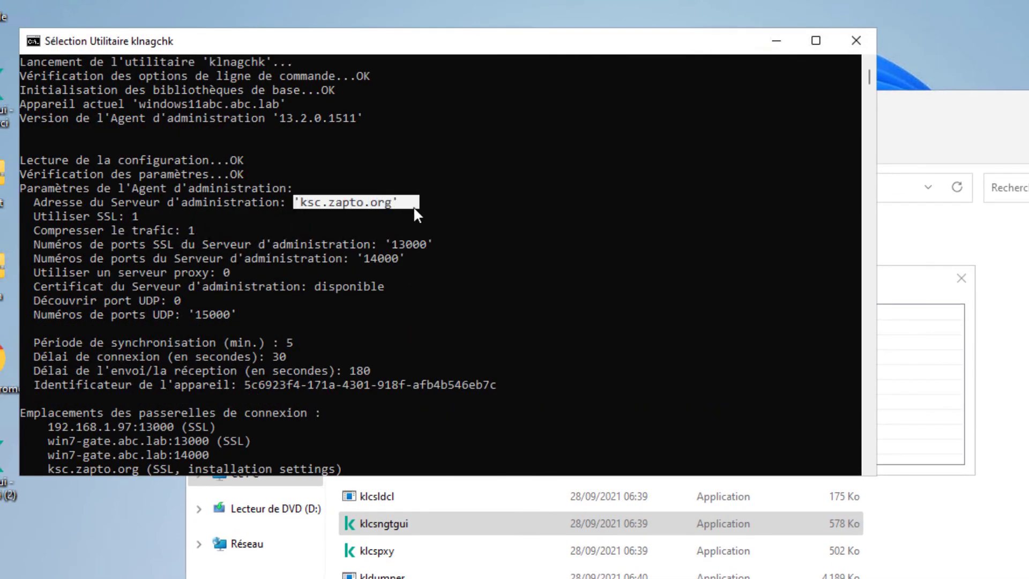
pyautogui.moveTo(378, 245); pyautogui.dragTo(433, 244)
# Step: Examine the connection gateway locations, connection attempts and synchronization statistics in the Windows 11 machine's klnagchk output
pyautogui.scroll(-3, 372, 289)
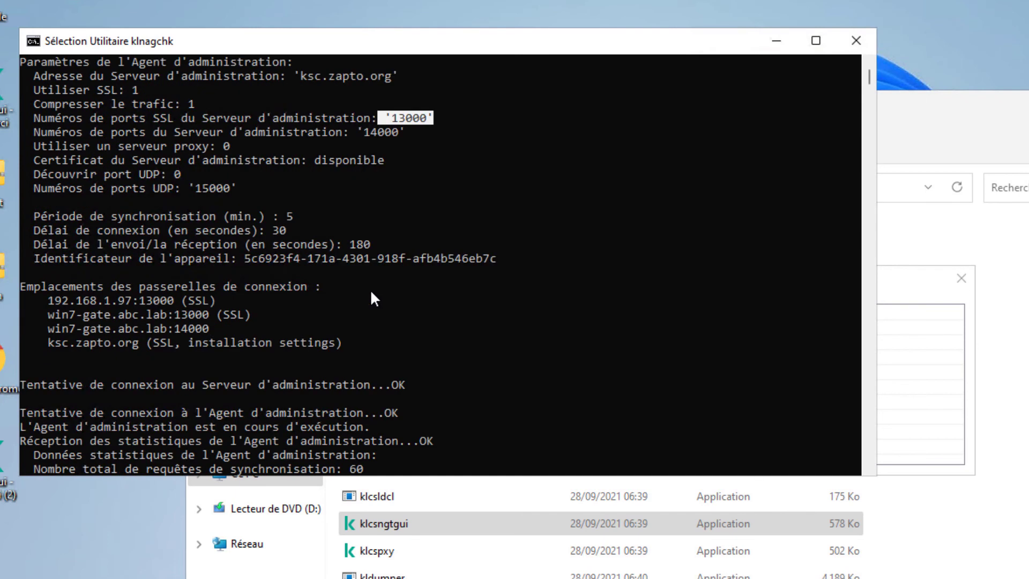
pyautogui.moveTo(25, 286); pyautogui.dragTo(362, 342)
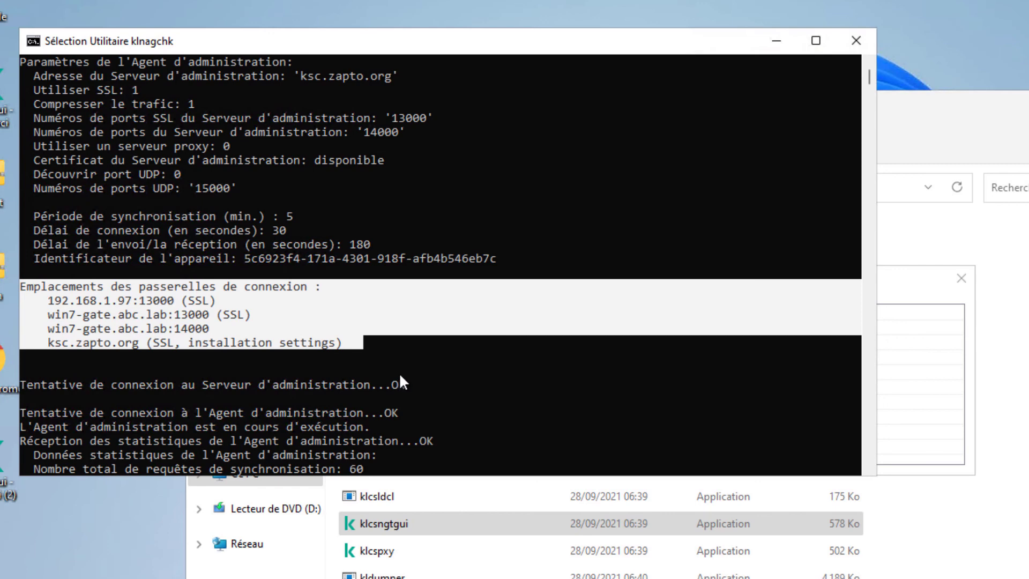
pyautogui.scroll(-4, 417, 331)
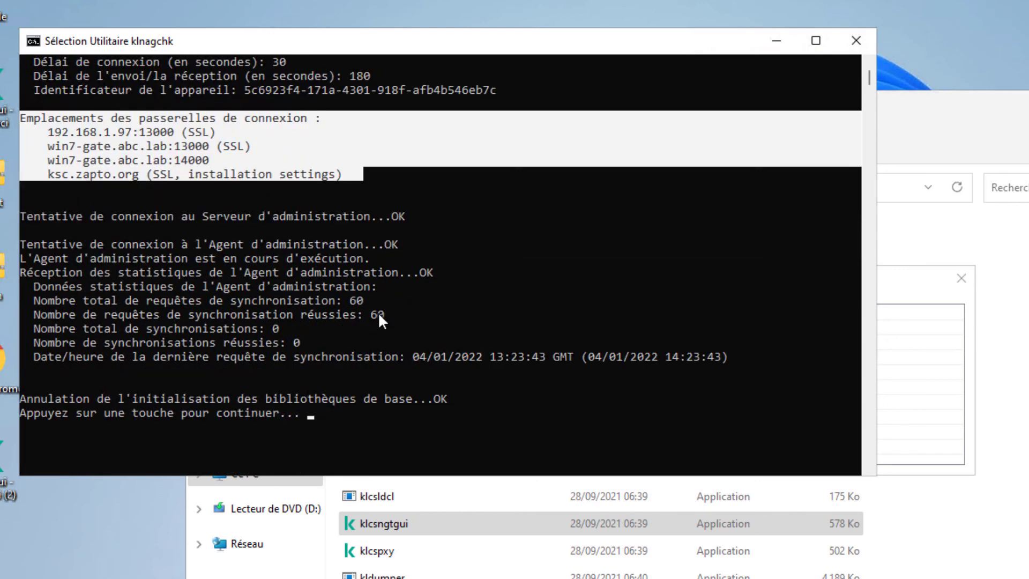
pyautogui.click(449, 334)
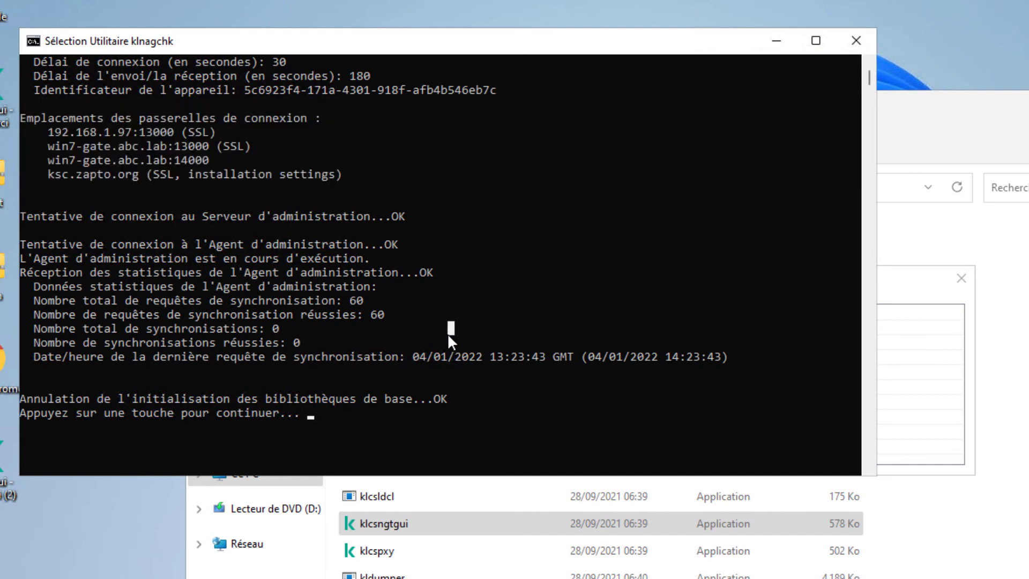